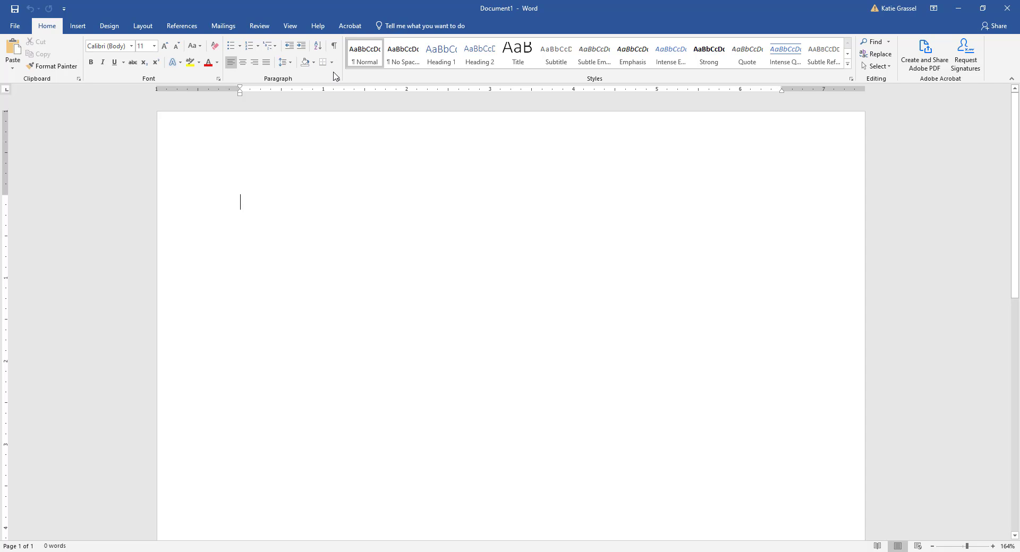
# - Show formatting marks and enter the first name on two lines, indented with spaces on the first and one tab on the second
pyautogui.click(335, 47)
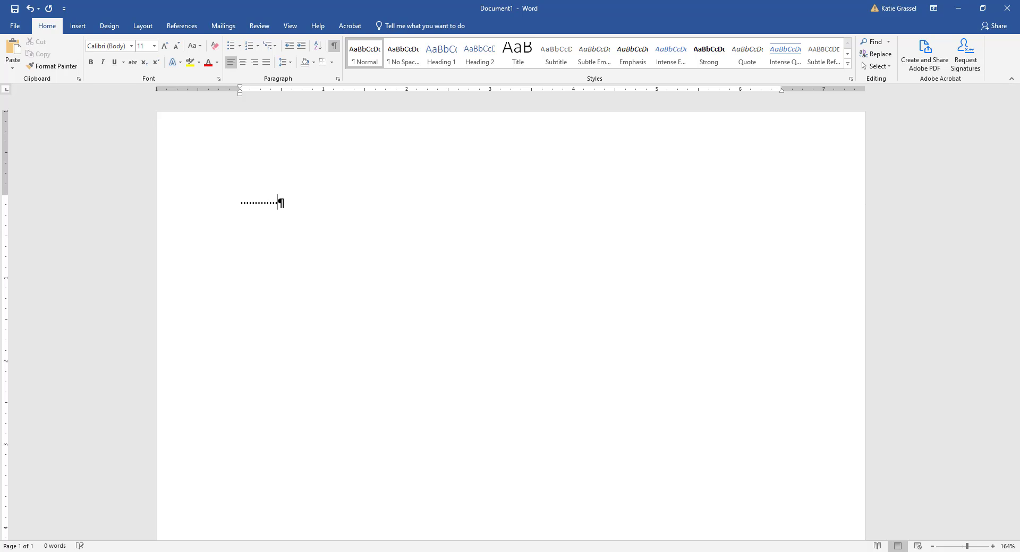
pyautogui.write('Katie')
pyautogui.press('Return')
pyautogui.press('Tab')
pyautogui.write('Katie')
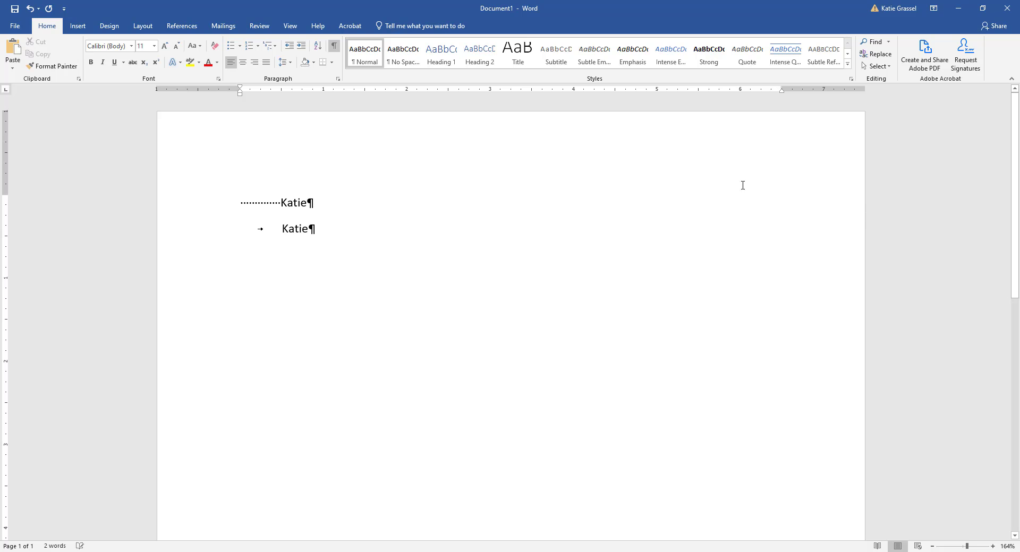
# - Compare the space-indented and tab-indented lines with formatting marks hidden and shown
pyautogui.click(334, 46)
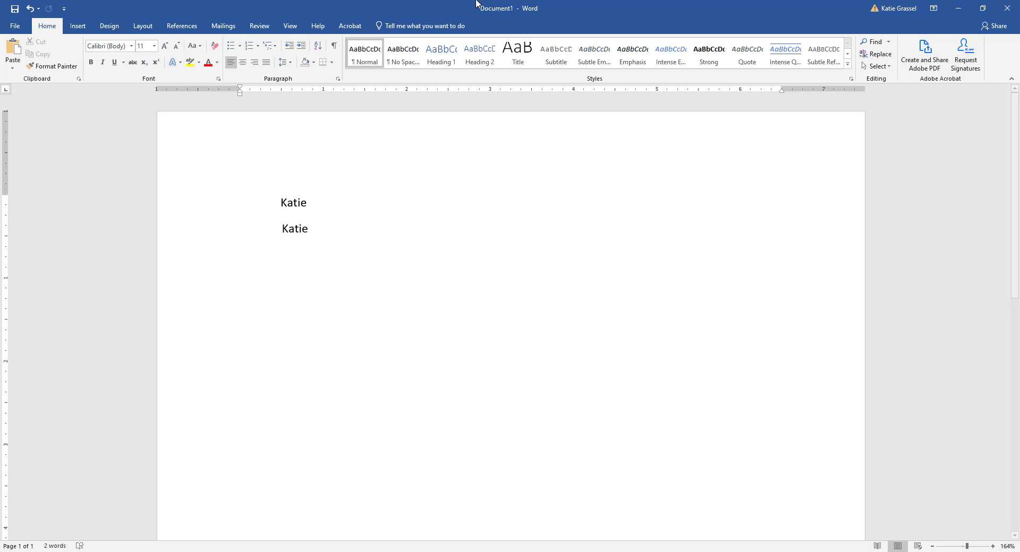
pyautogui.click(334, 47)
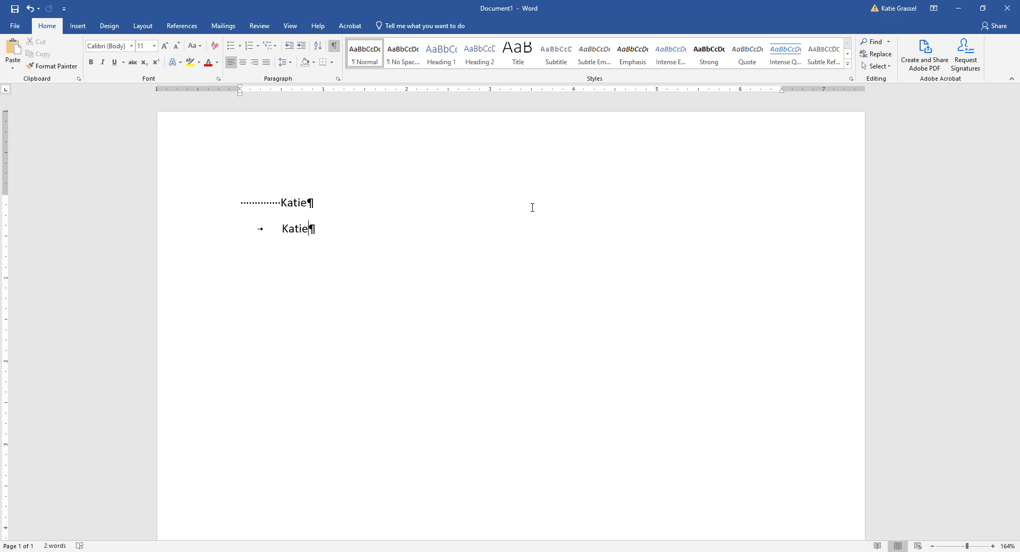
# - Insert a line break after the second name and enter "Business" indented with six tabs
pyautogui.hotkey('shift', 'Return')
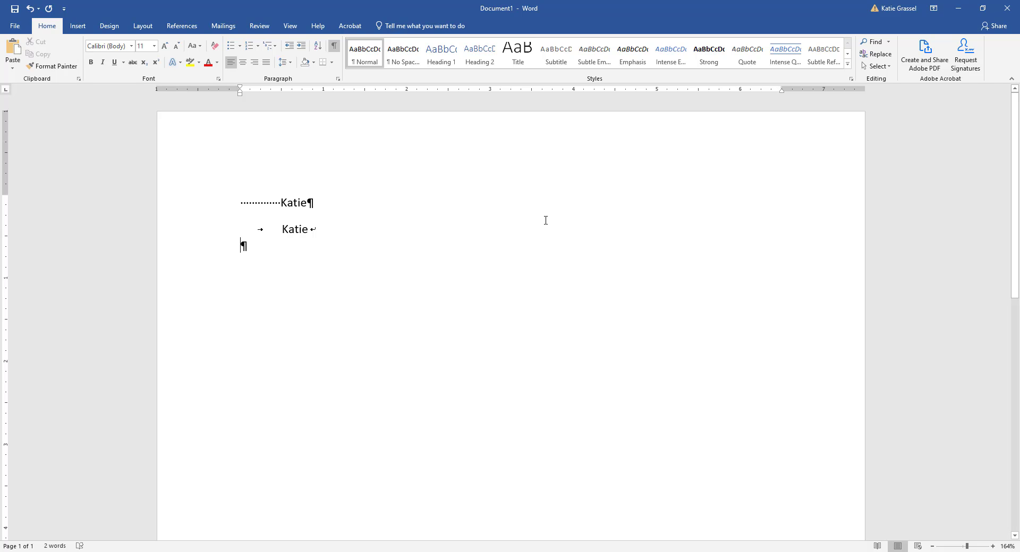
pyautogui.press('Tab')
pyautogui.press('Tab')
pyautogui.press('Tab')
pyautogui.press('Tab')
pyautogui.press('Tab')
pyautogui.press('Tab')
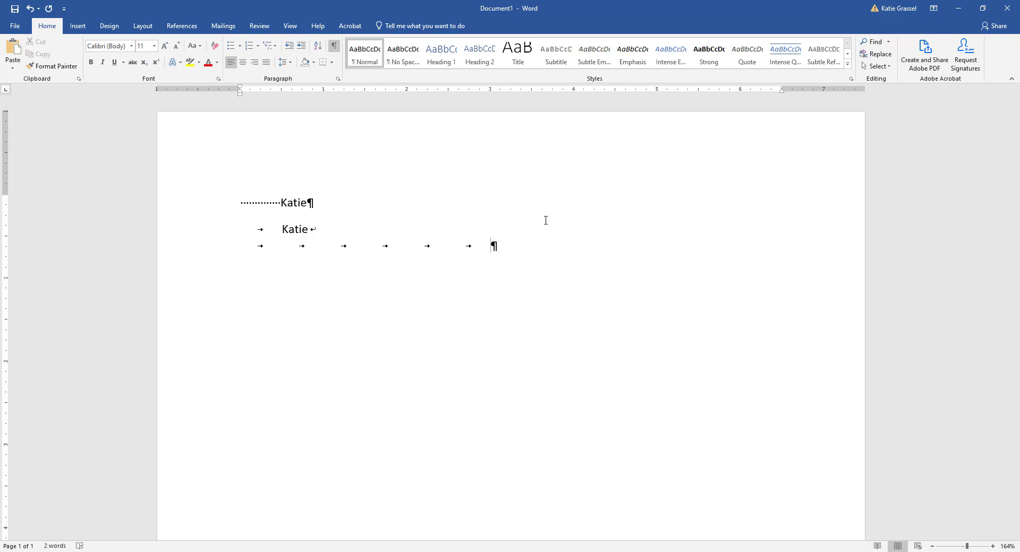
pyautogui.write('Business')
# - Add a new centered paragraph reading "Business" below the tab-indented one
pyautogui.press('Return')
pyautogui.write('Business')
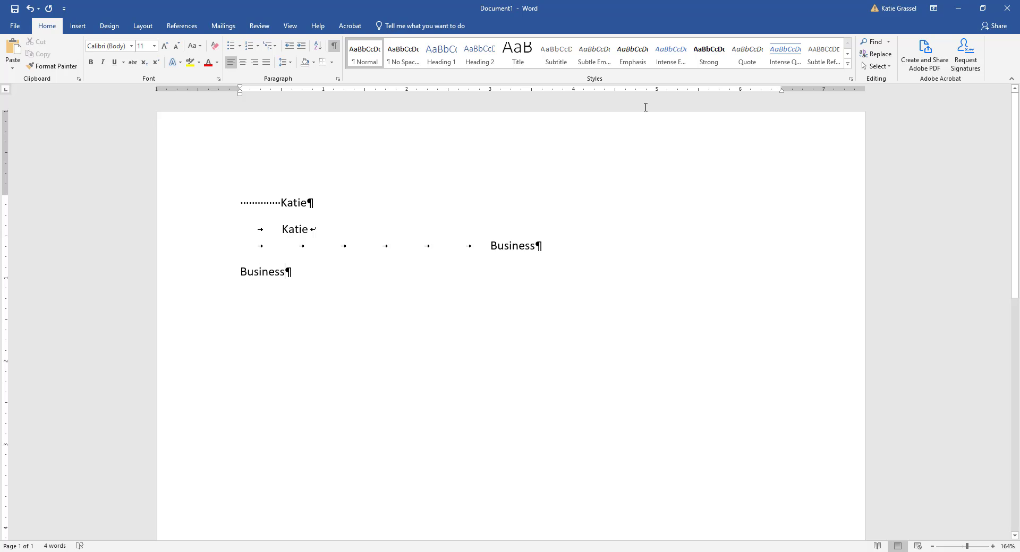
pyautogui.click(243, 63)
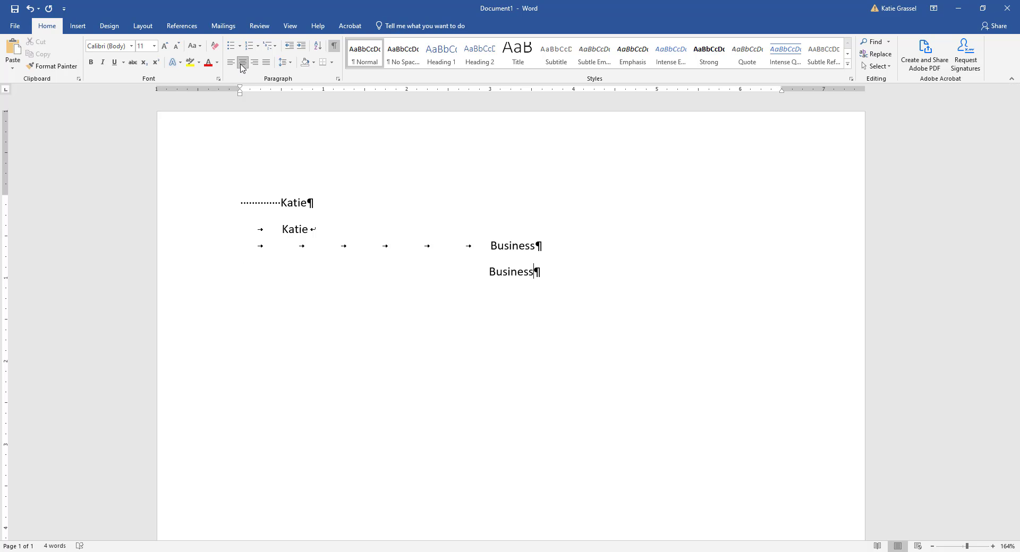
# - Compare the tabbed and centered "Business" lines without and with formatting marks
pyautogui.click(334, 47)
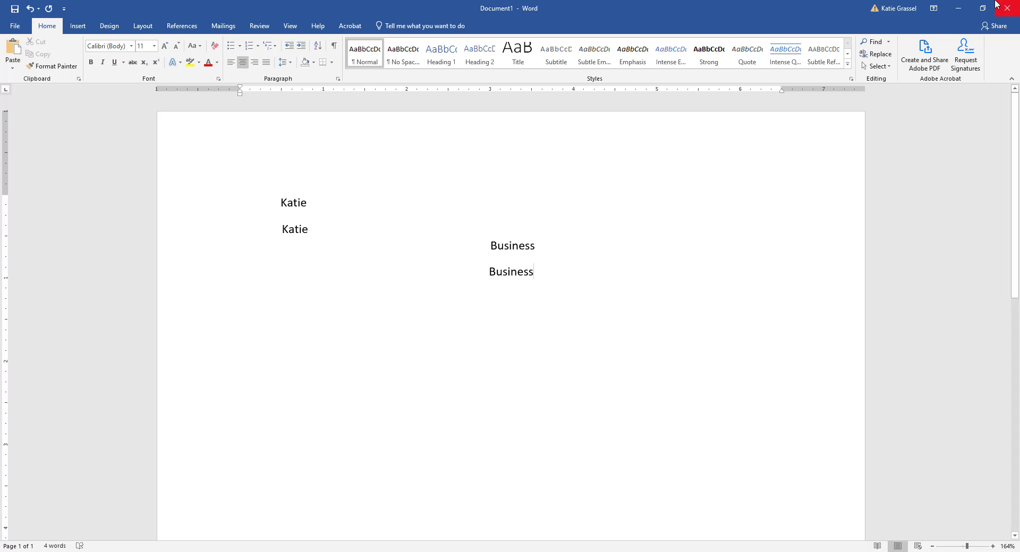
pyautogui.click(334, 49)
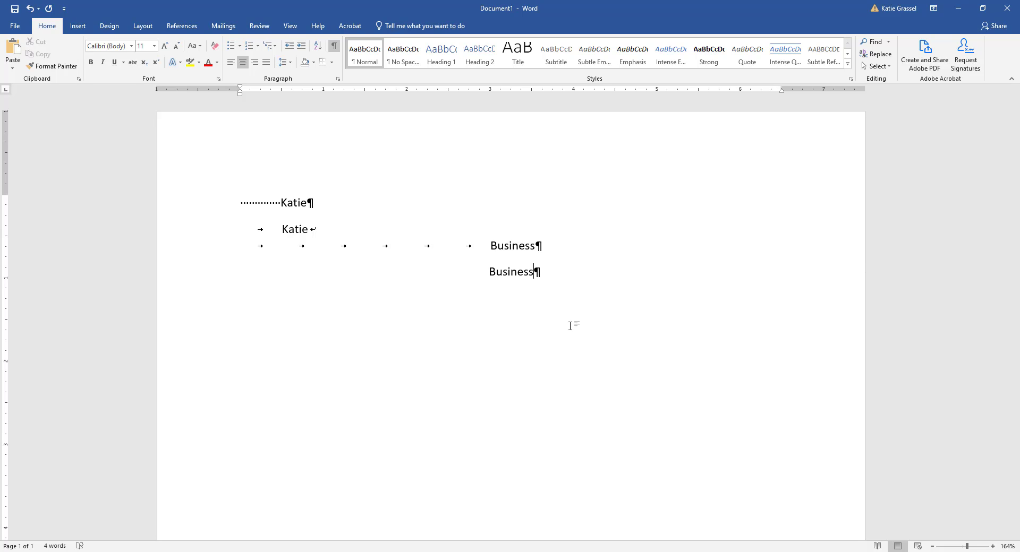
# - Start a new left-aligned paragraph below the centered "Business" line
pyautogui.press('Return')
pyautogui.hotkey('ctrl', 'l')
# - In a temporarily reduced window, cycle the ruler's tab selector through the tab and indent types back to the left tab
pyautogui.click(987, 10)
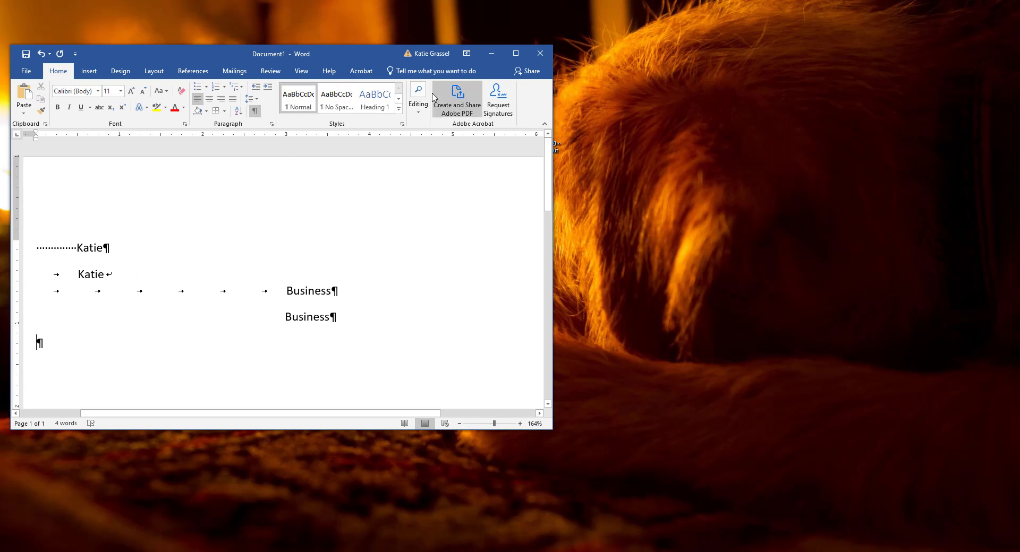
pyautogui.moveTo(331, 51); pyautogui.dragTo(518, 49)
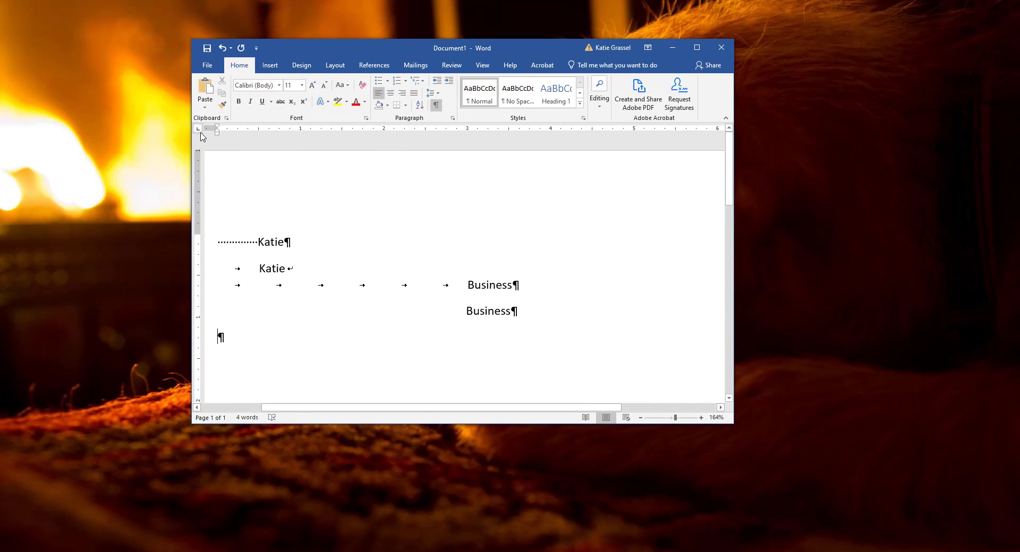
pyautogui.click(268, 180)
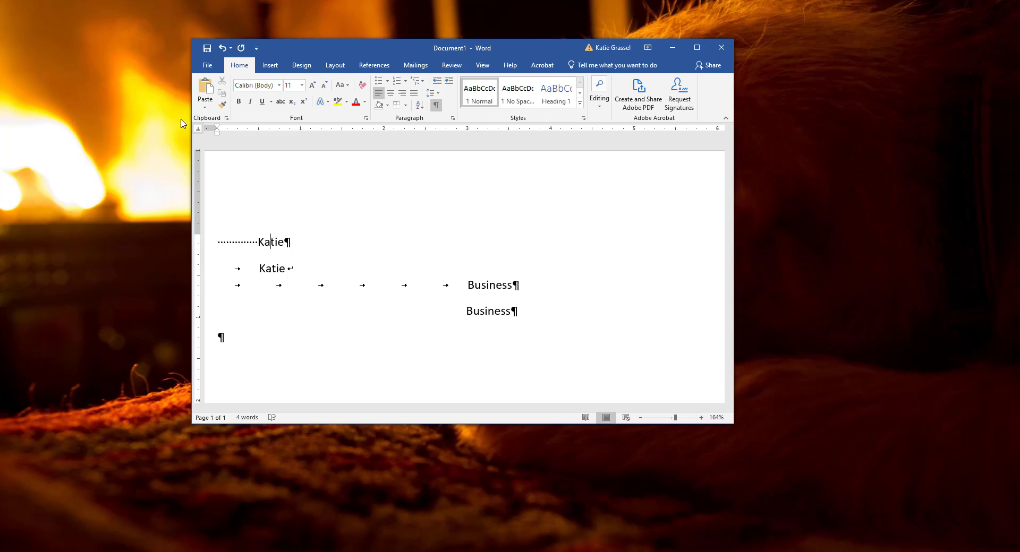
pyautogui.click(198, 131)
pyautogui.click(199, 135)
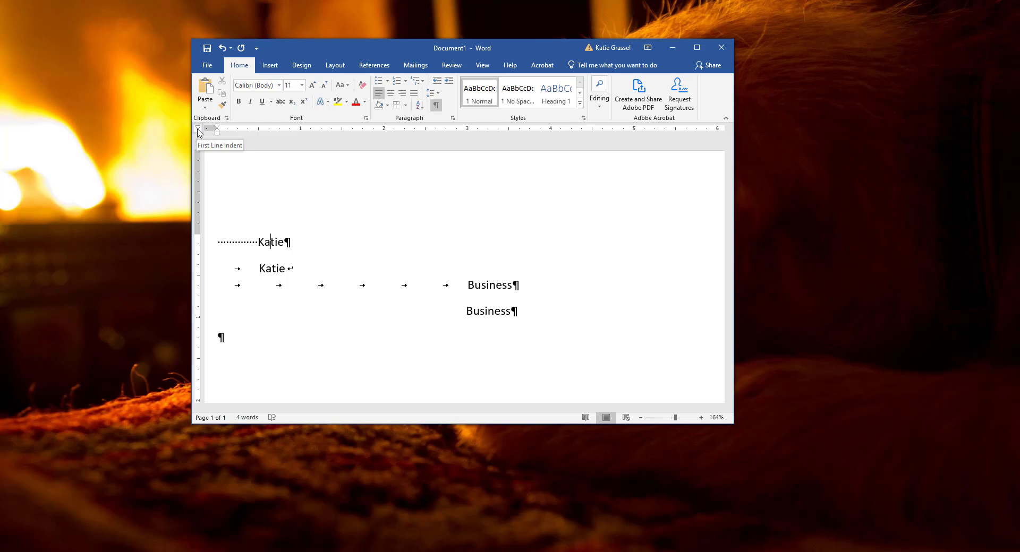
pyautogui.click(199, 134)
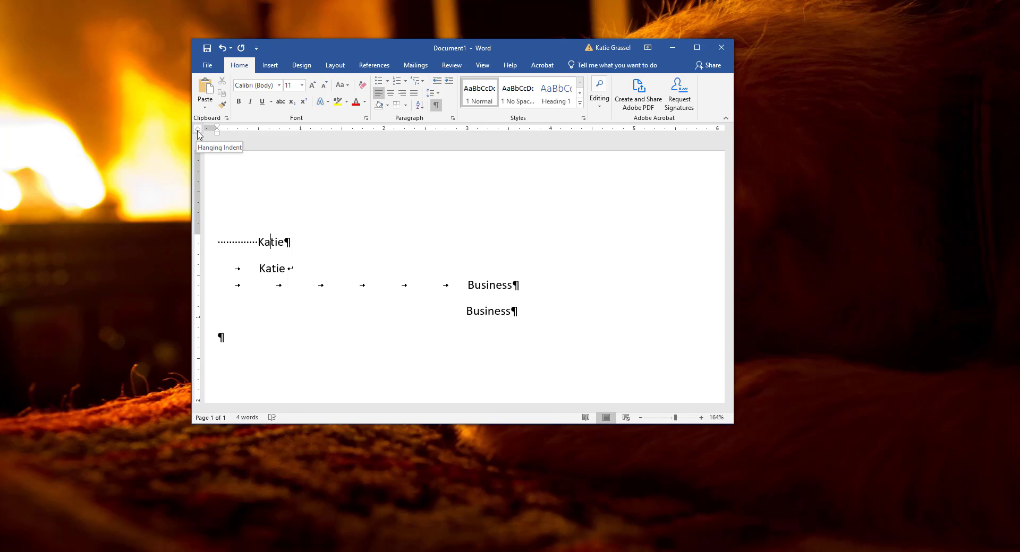
pyautogui.click(198, 134)
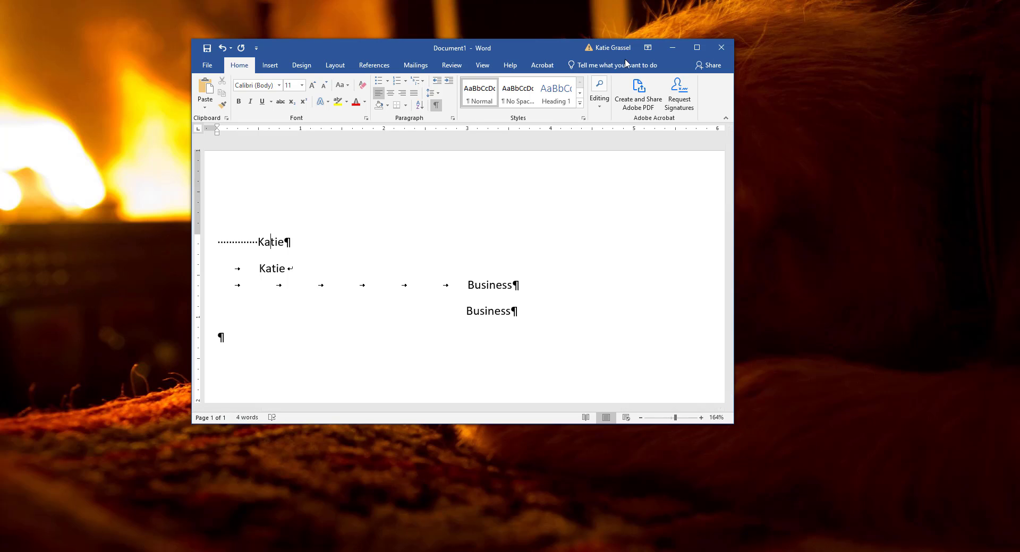
pyautogui.click(697, 46)
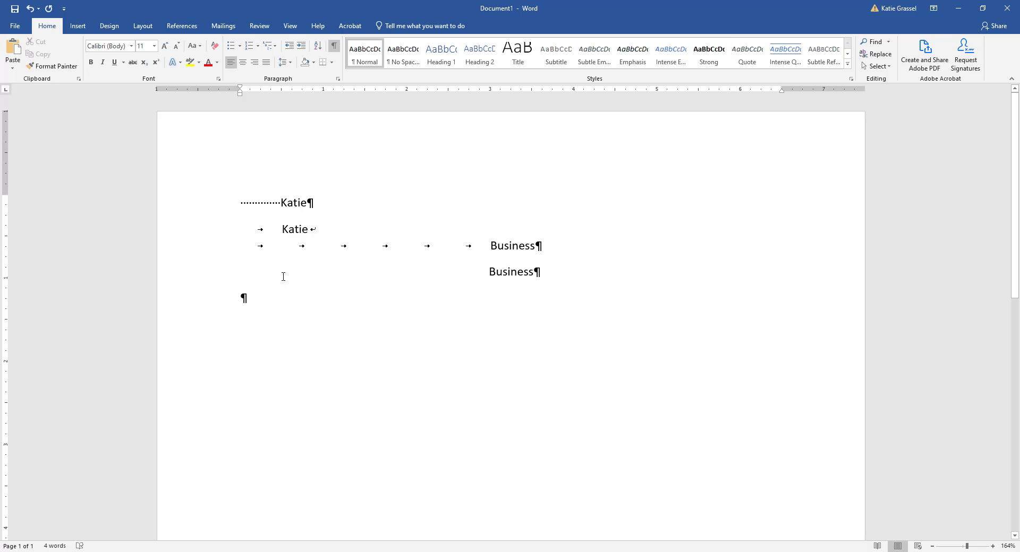
# - Set a left tab stop at about 2.5 inches in the empty last paragraph and remove it from the ruler
pyautogui.click(253, 303)
pyautogui.click(448, 91)
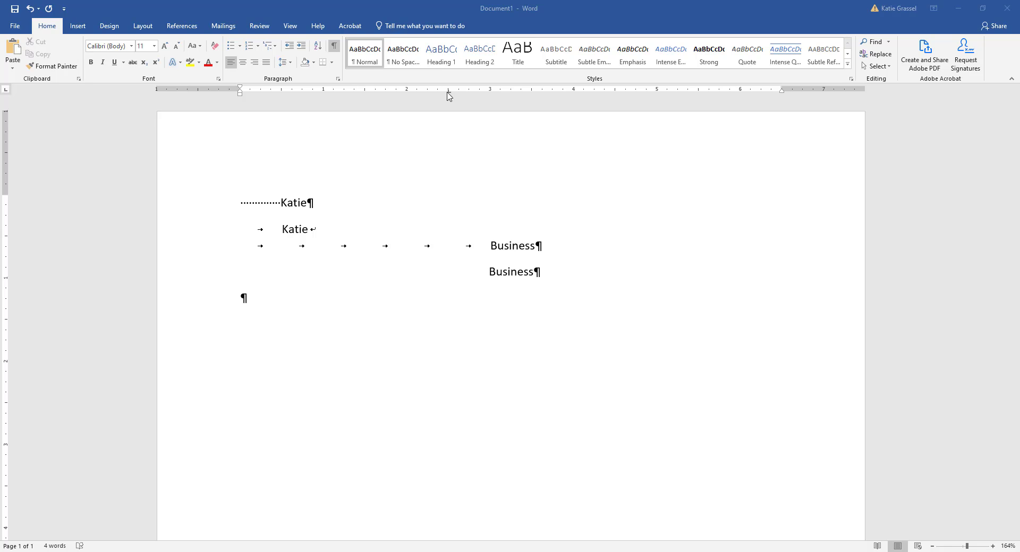
pyautogui.click(468, 196)
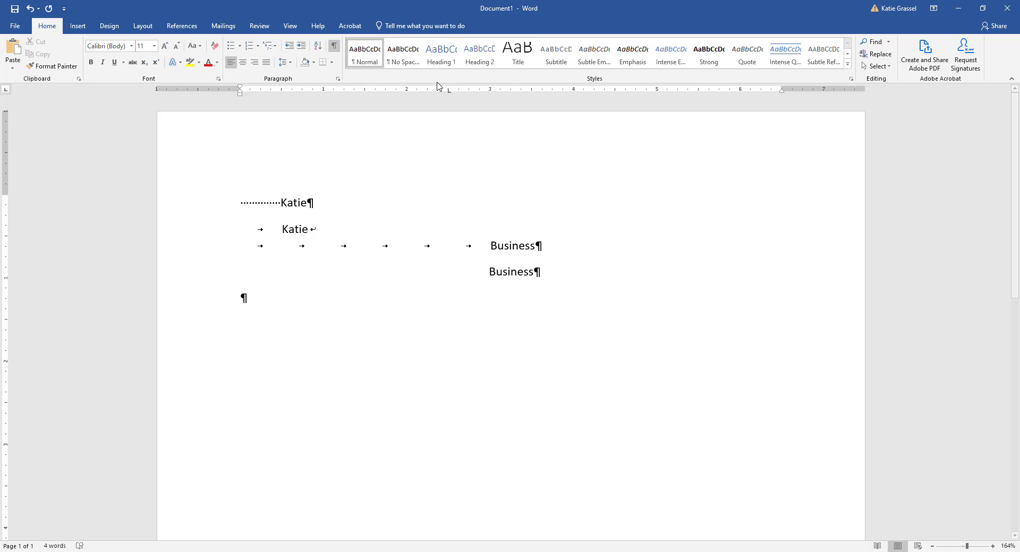
pyautogui.moveTo(449, 91); pyautogui.dragTo(455, 160)
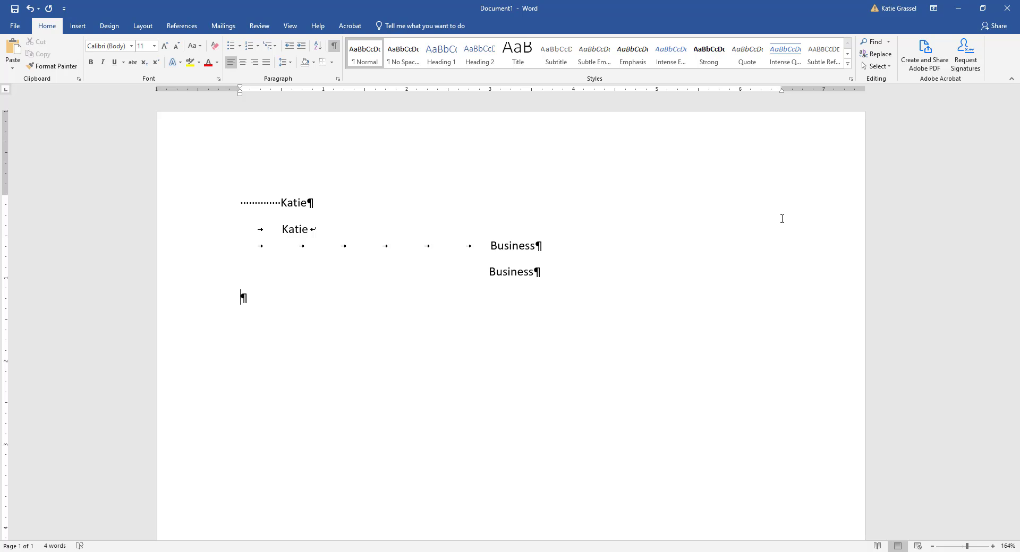
# - Set a left tab stop at about 2.75 inches in the last paragraph, enter "Smile" there, and start a new paragraph
pyautogui.click(468, 90)
pyautogui.moveTo(470, 91)
pyautogui.mouseDown()
pyautogui.moveTo(494, 90)
pyautogui.moveTo(410, 96)
pyautogui.moveTo(469, 95)
pyautogui.mouseUp()
pyautogui.press('Tab')
pyautogui.write('smile')
pyautogui.press('Return')
# - Add a left tab stop at about 2.75 inches to the paragraph containing the second, tab-indented name
pyautogui.press('Up')
pyautogui.press('Up')
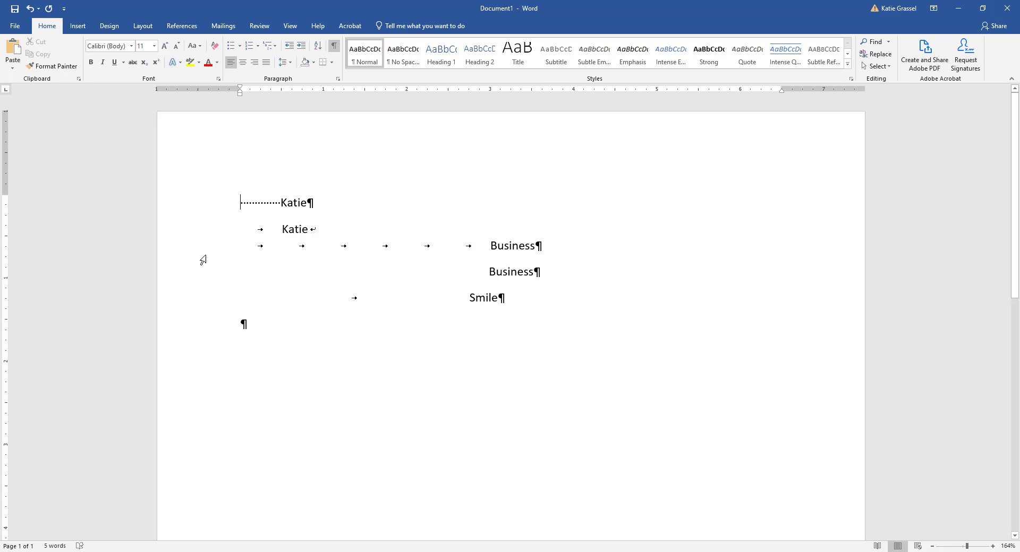
pyautogui.click(191, 231)
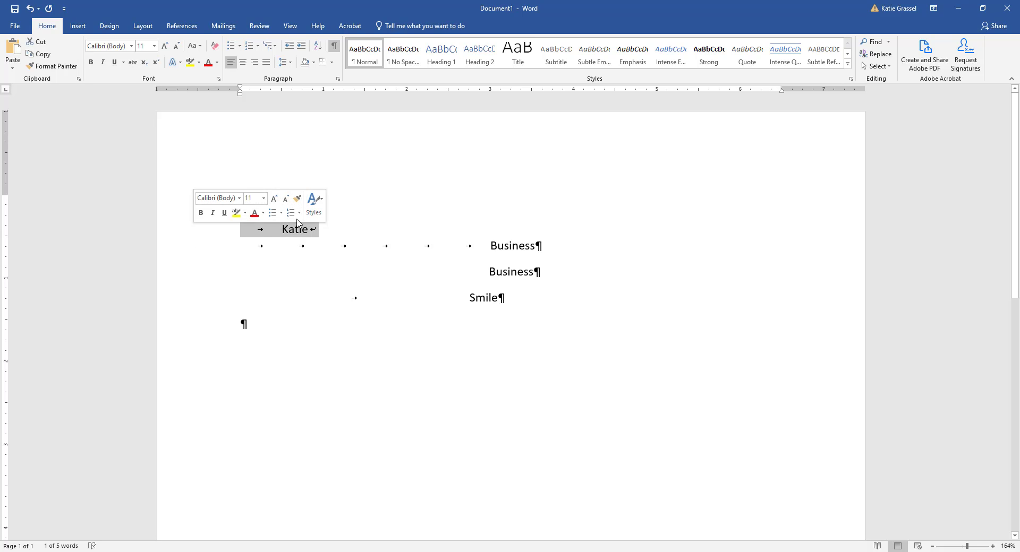
pyautogui.click(470, 92)
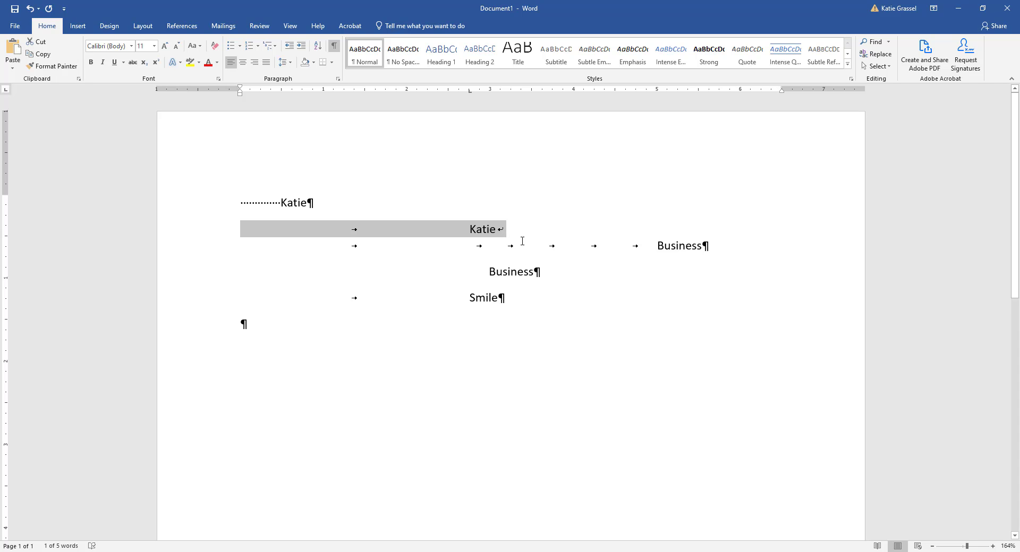
pyautogui.click(488, 247)
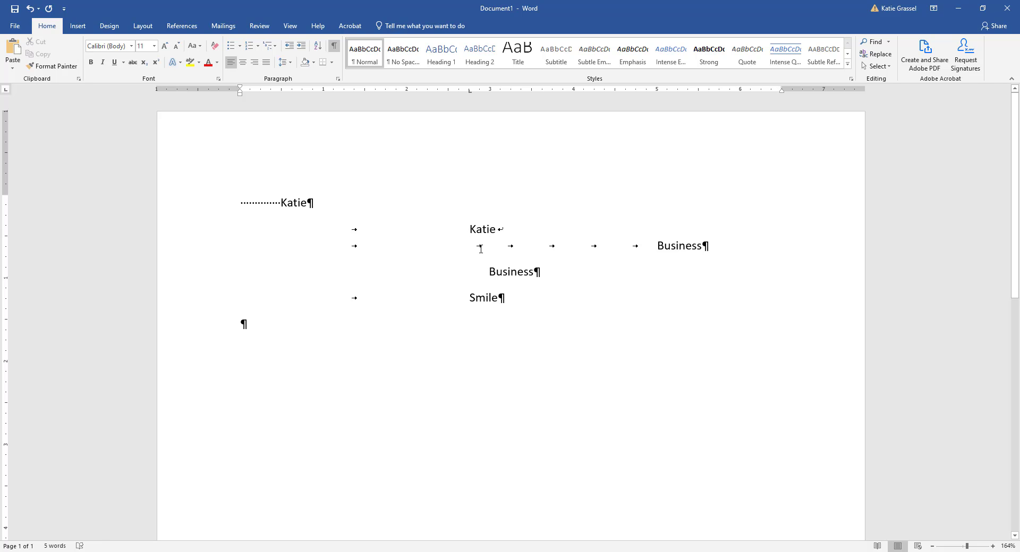
# - Add a right tab stop at 5 inches to the last paragraph and enter "Lunch" and "3rd hour" at its two tab stops
pyautogui.click(313, 322)
pyautogui.click(6, 92)
pyautogui.click(657, 90)
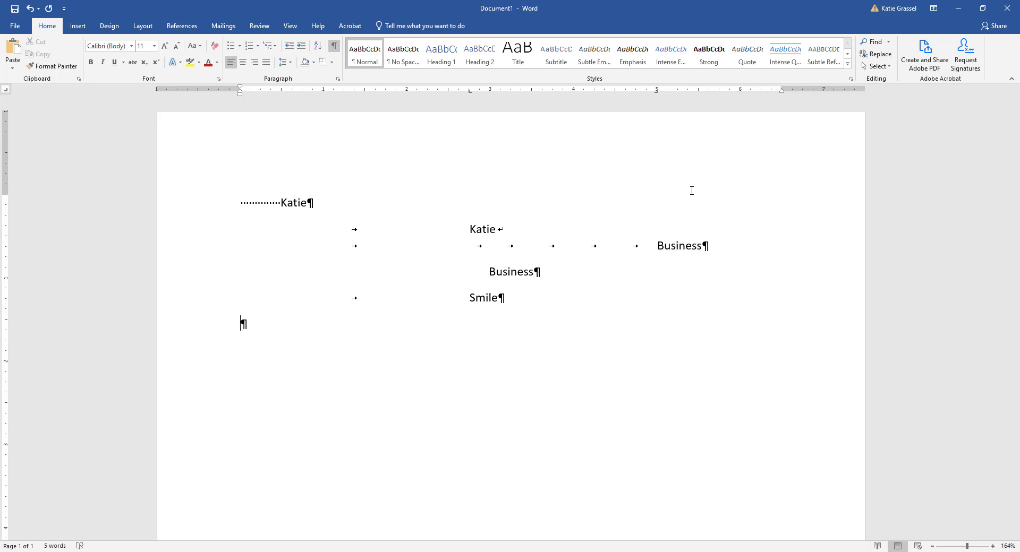
pyautogui.press('Tab')
pyautogui.write('lunch')
pyautogui.press('Tab')
pyautogui.write('3rd hour')
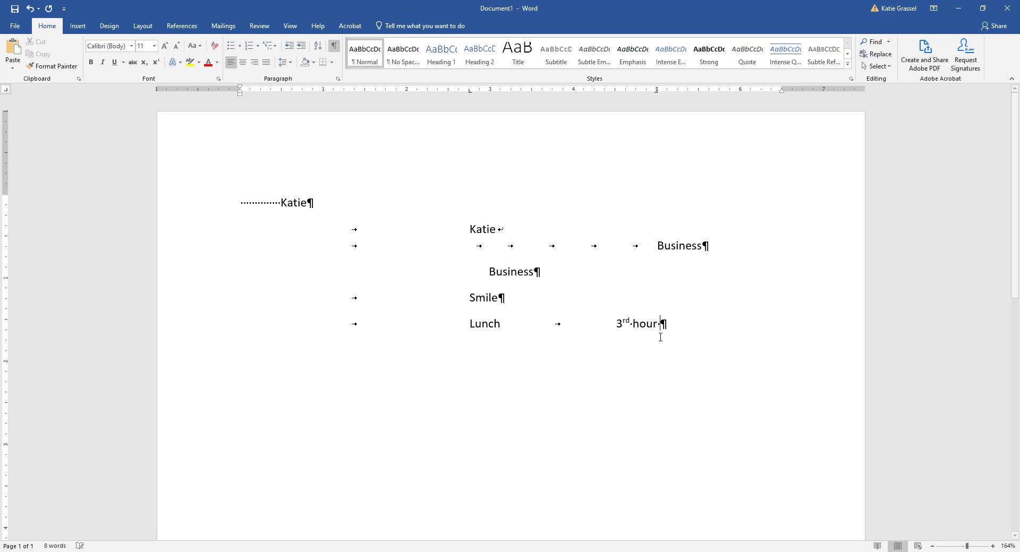
# - Append "typing text right side and" plus filler characters after "3rd hour", and delete the added text
pyautogui.write('typing text')
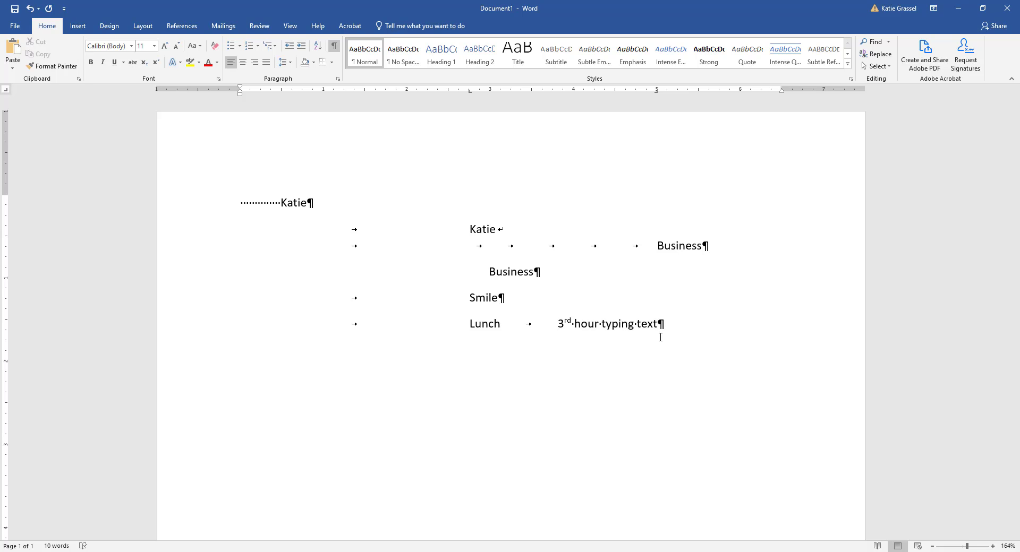
pyautogui.write(' right side')
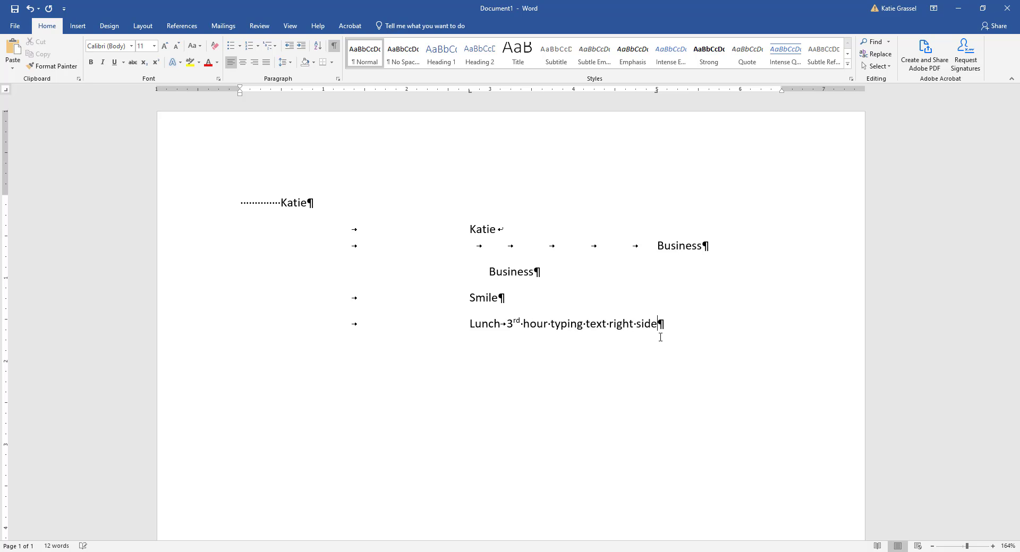
pyautogui.write(' and jdk')
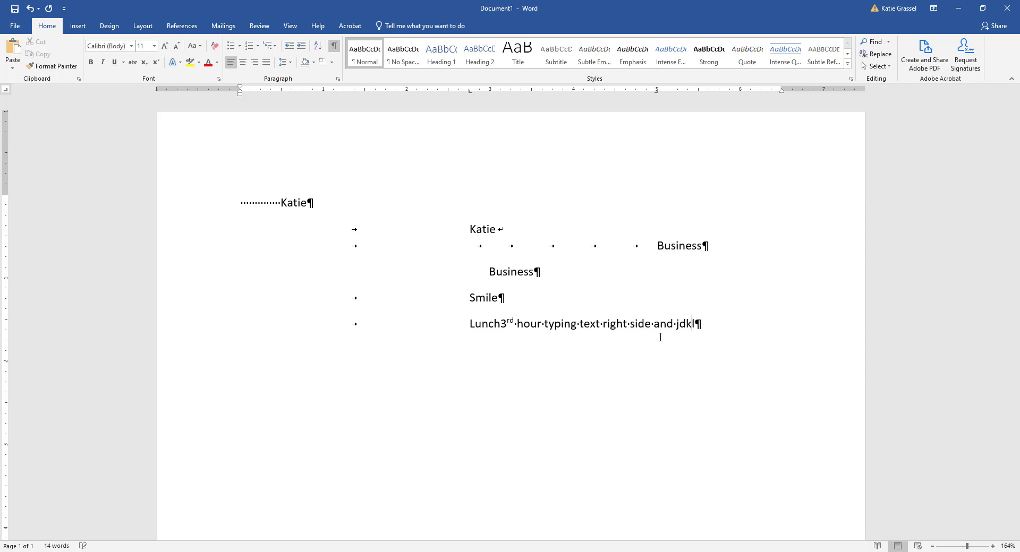
pyautogui.write('ladjf akljdf lakfj aslfd')
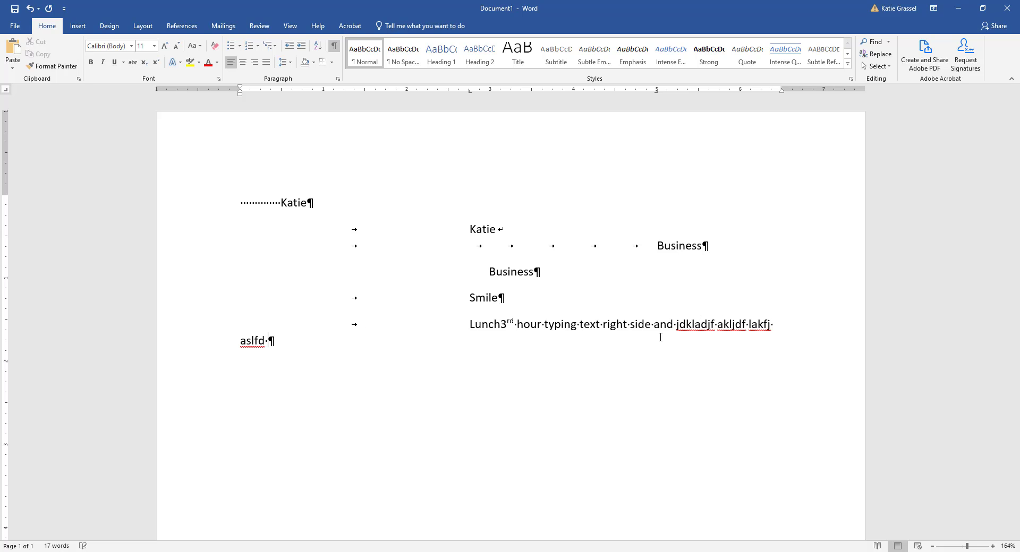
pyautogui.press('BackSpace')
pyautogui.press('BackSpace')
pyautogui.press('BackSpace')
pyautogui.press('BackSpace')
pyautogui.press('BackSpace')
pyautogui.press('BackSpace')
pyautogui.press('BackSpace')
pyautogui.press('BackSpace')
pyautogui.press('BackSpace')
pyautogui.press('BackSpace')
pyautogui.press('BackSpace')
pyautogui.press('BackSpace')
pyautogui.press('BackSpace')
pyautogui.press('BackSpace')
pyautogui.press('BackSpace')
pyautogui.press('BackSpace')
pyautogui.press('BackSpace')
pyautogui.press('BackSpace')
pyautogui.press('BackSpace')
pyautogui.press('BackSpace')
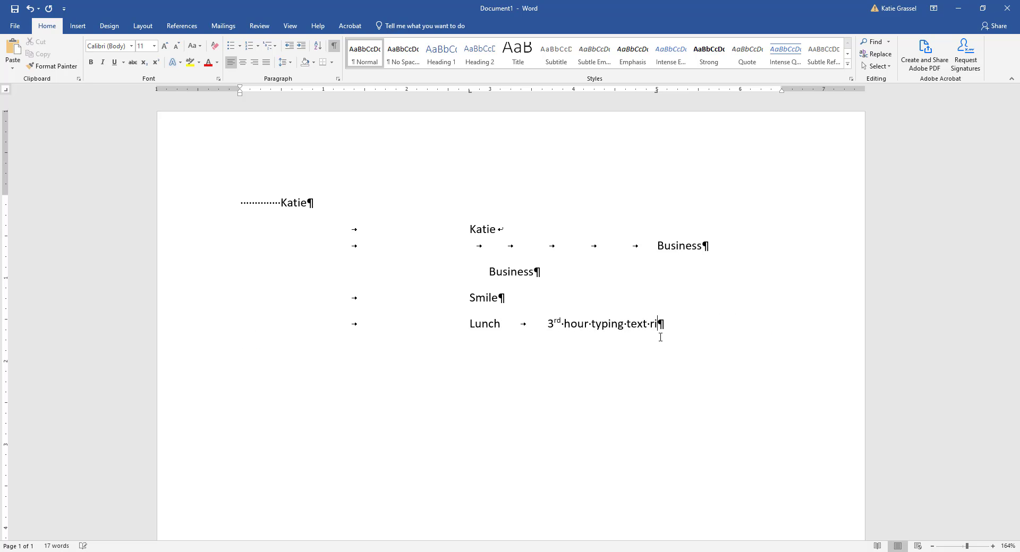
pyautogui.press('BackSpace')
pyautogui.press('BackSpace')
pyautogui.press('BackSpace')
pyautogui.press('BackSpace')
pyautogui.press('BackSpace')
pyautogui.press('BackSpace')
pyautogui.press('BackSpace')
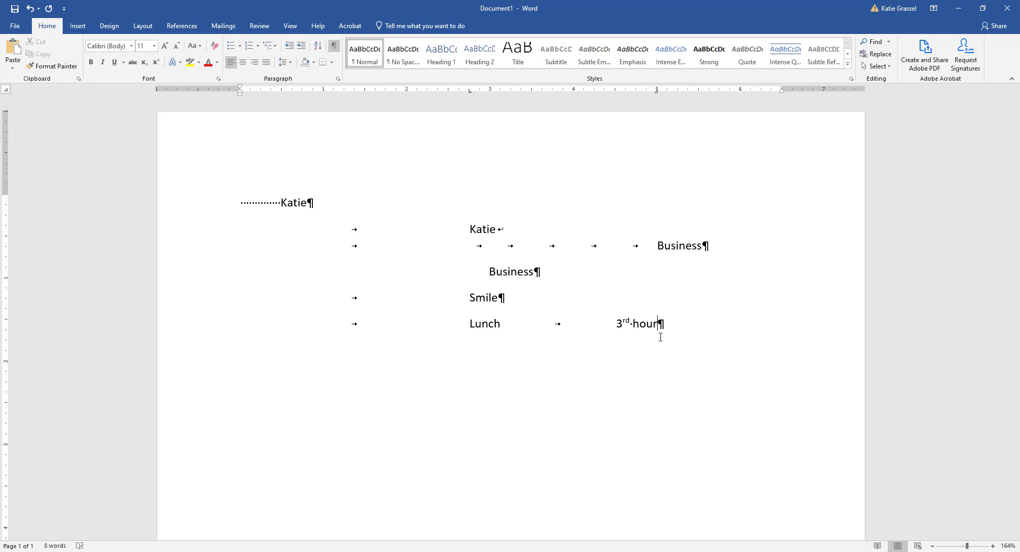
# - Add a paragraph with its left tab stop moved to 2 inches, entering "FBLA" and "Awesome" at its two tab stops
pyautogui.press('Return')
pyautogui.moveTo(470, 92); pyautogui.dragTo(410, 101)
pyautogui.press('Tab')
pyautogui.write('FBLA')
pyautogui.press('Tab')
pyautogui.write('Awesome')
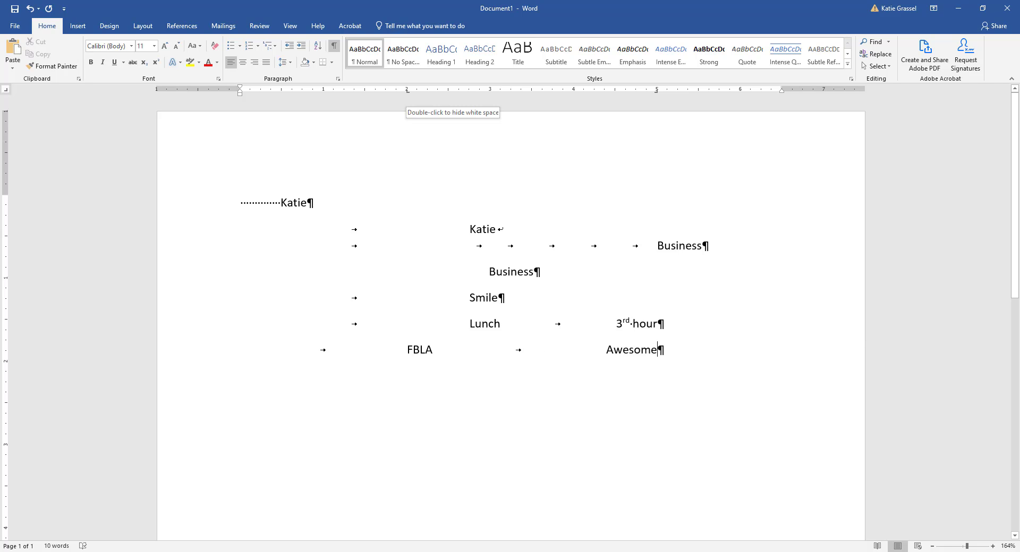
# - Start a paragraph after "Awesome" reading "This is an example of me typing some text on a line. I will not hit enter"
pyautogui.click(500, 331)
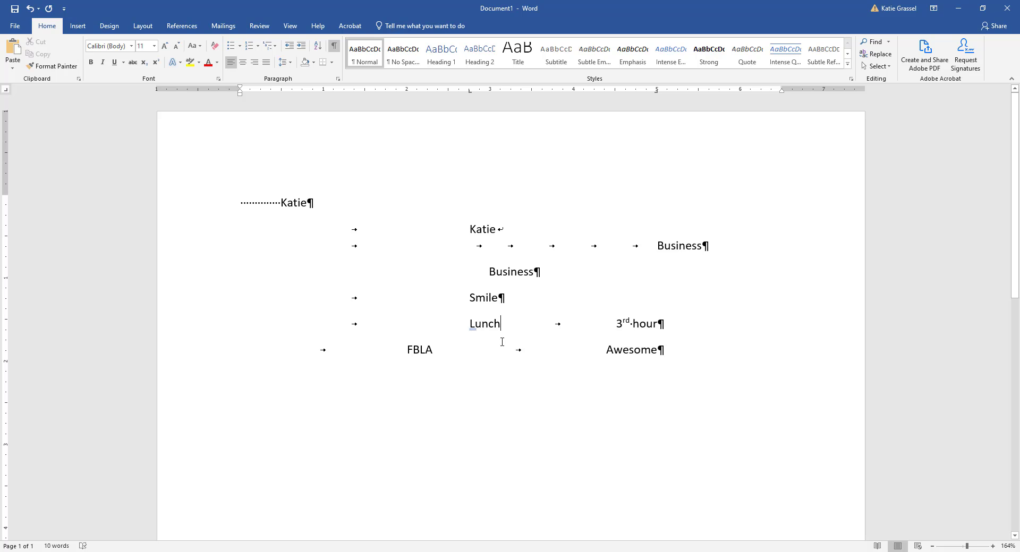
pyautogui.click(502, 343)
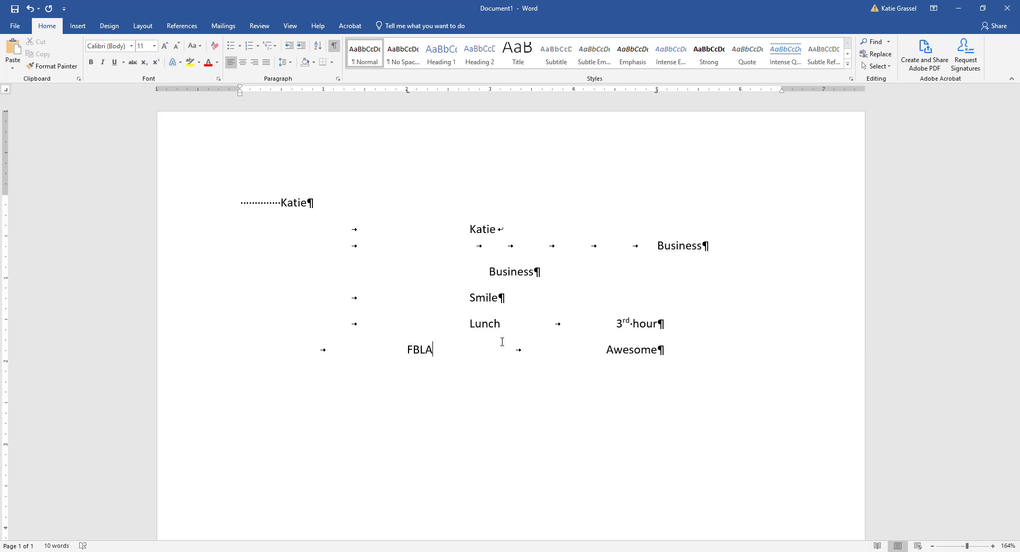
pyautogui.click(661, 350)
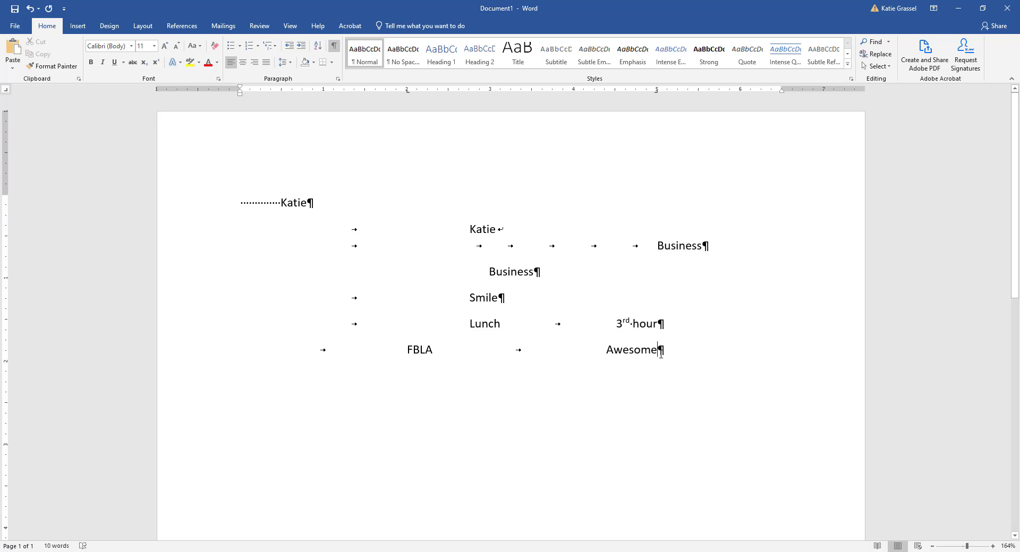
pyautogui.press('Return')
pyautogui.write('This ')
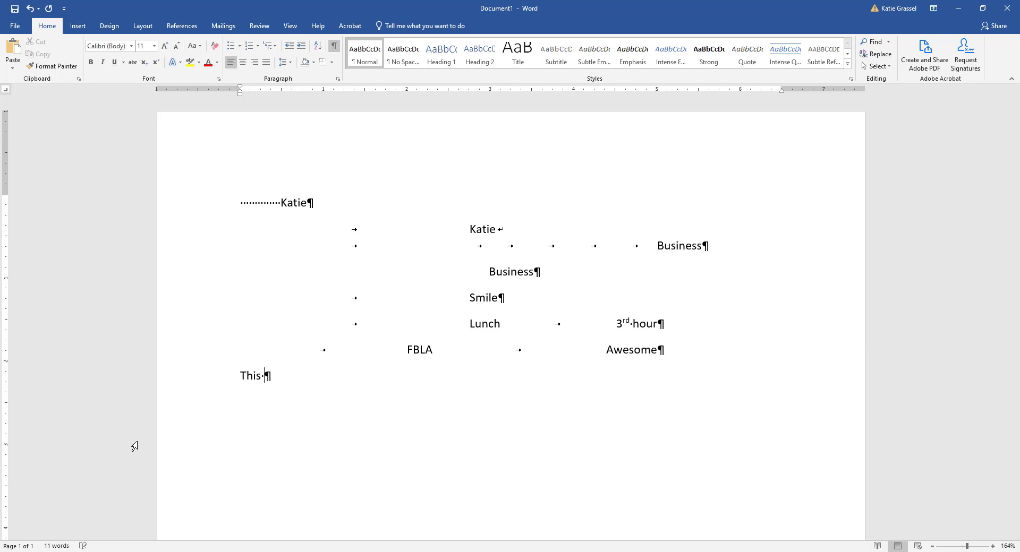
pyautogui.write('is an example')
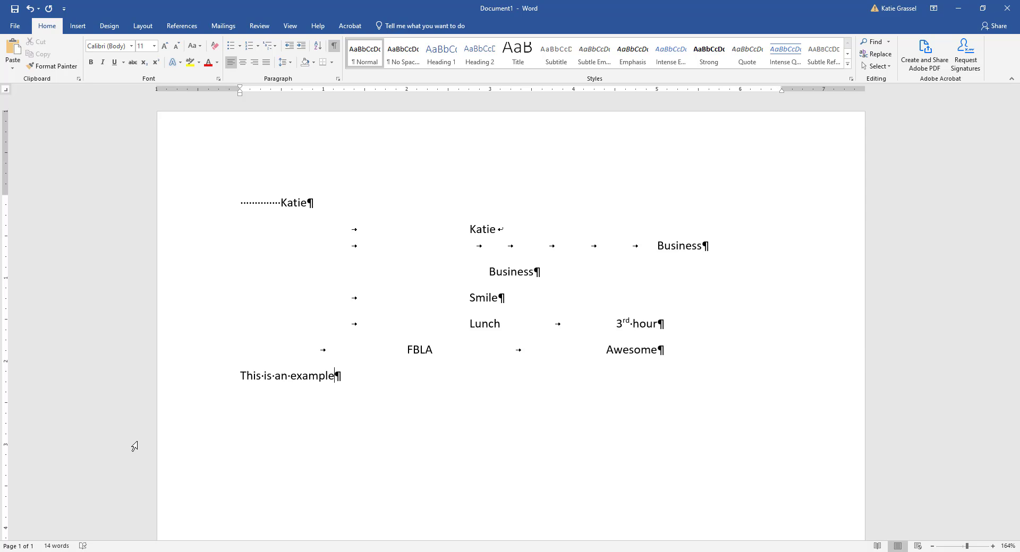
pyautogui.write(' of me typing some text ')
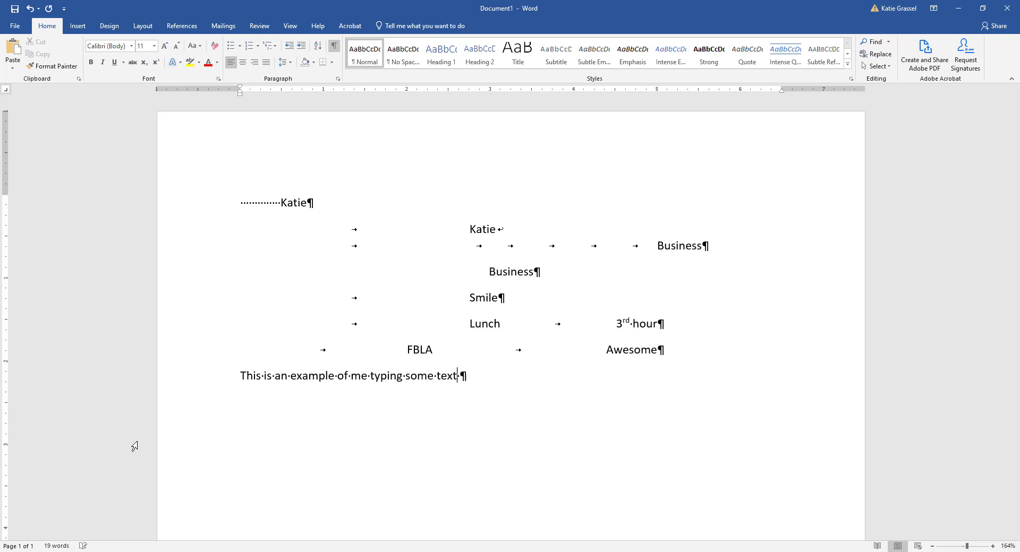
pyautogui.write('on a line.  I will not hit enter a')
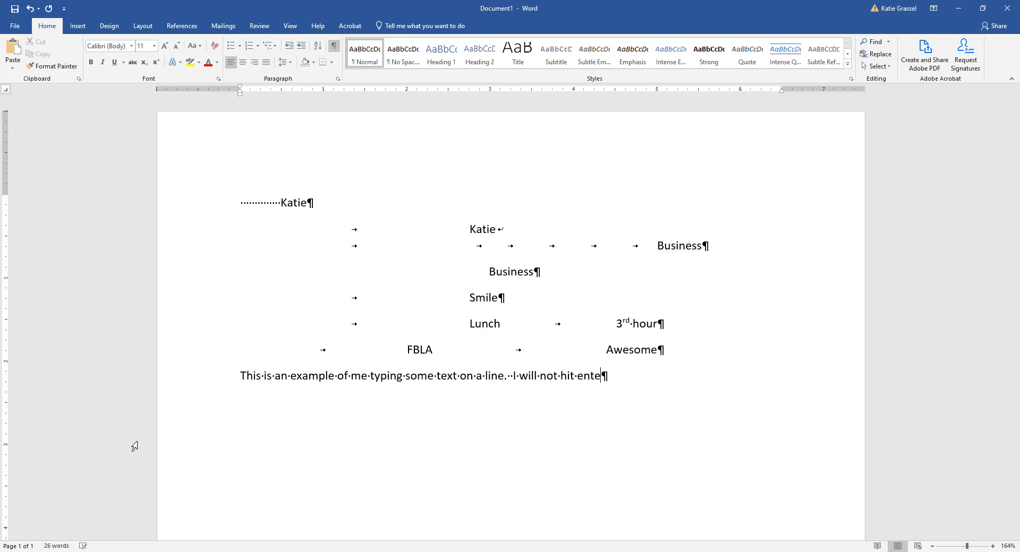
pyautogui.press('BackSpace')
pyautogui.press('BackSpace')
# - Continue the sentence with ", I will keep typing and when I get to the end of the line it will word wrap for me."
pyautogui.write(', I will keep typing a')
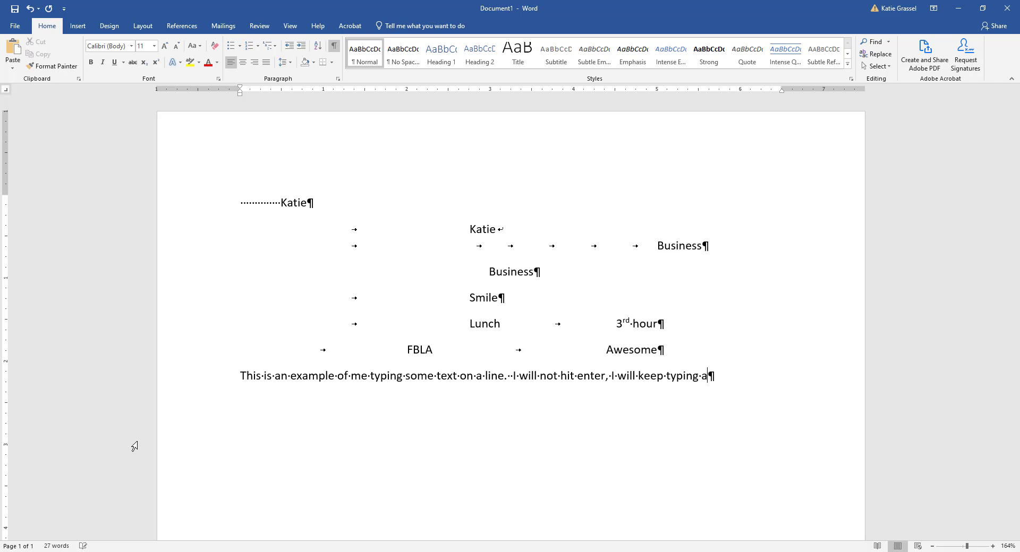
pyautogui.write('nd when I get to t')
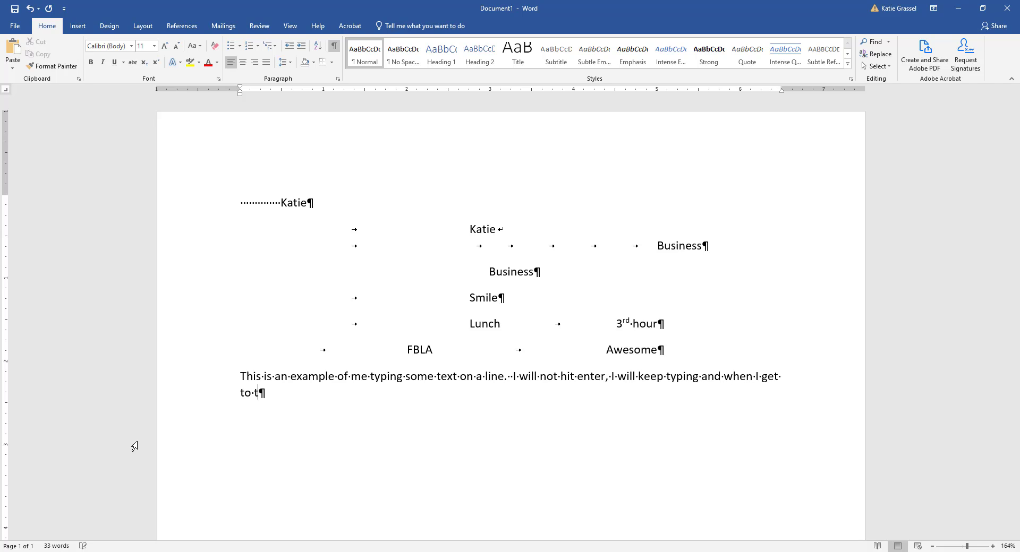
pyautogui.write('he end of the line ')
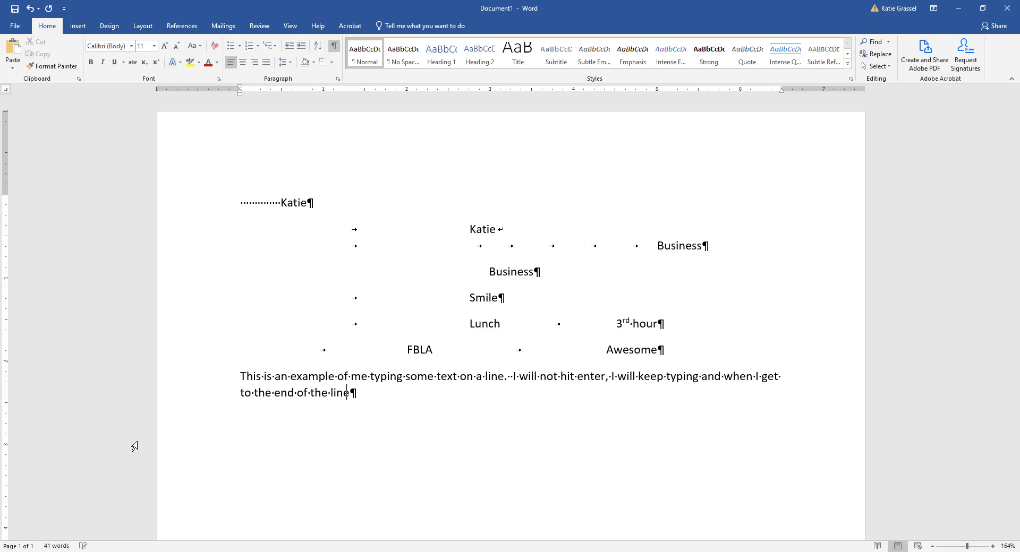
pyautogui.write('it will word wrap for me.')
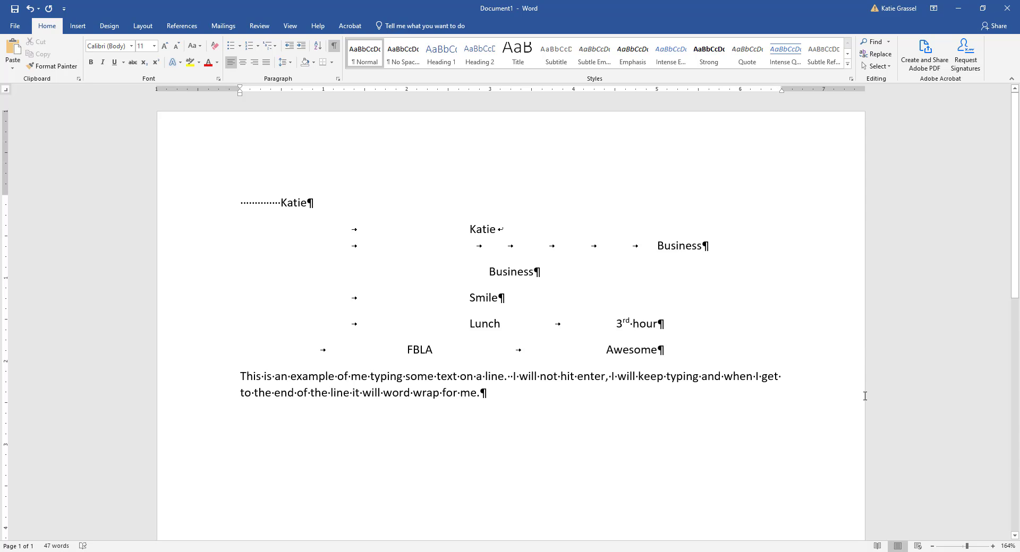
# - Try splitting the example paragraph after "when I get" and indenting the new line, and remove the indent and the break
pyautogui.press('Return')
pyautogui.press('Tab')
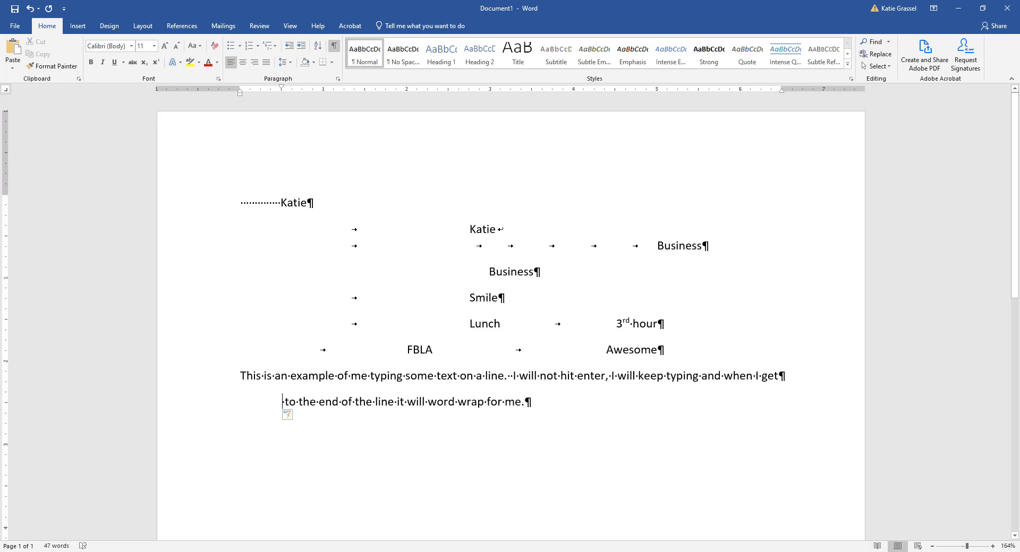
pyautogui.press('BackSpace')
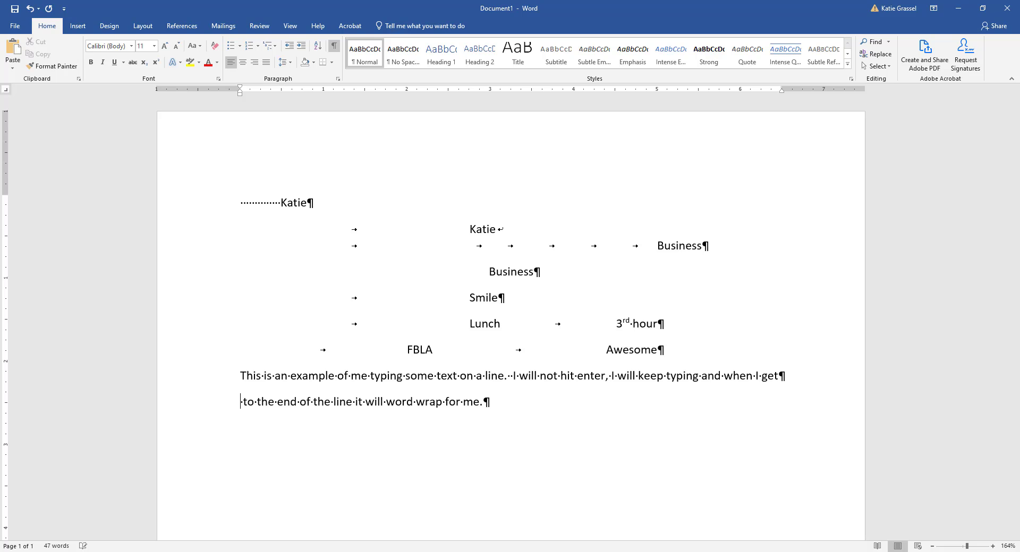
pyautogui.press('BackSpace')
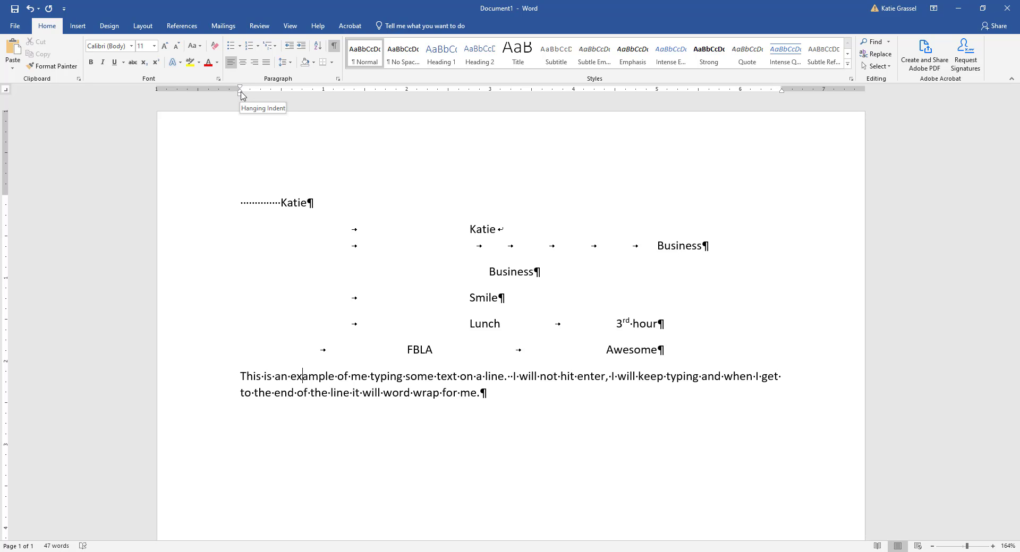
# - Set a 0.5-inch hanging indent on the paragraph and append "If I keep typing my text it will keep indenting on the next line and the next line."
pyautogui.moveTo(242, 95)
pyautogui.mouseDown()
pyautogui.moveTo(383, 100)
pyautogui.moveTo(286, 102)
pyautogui.mouseUp()
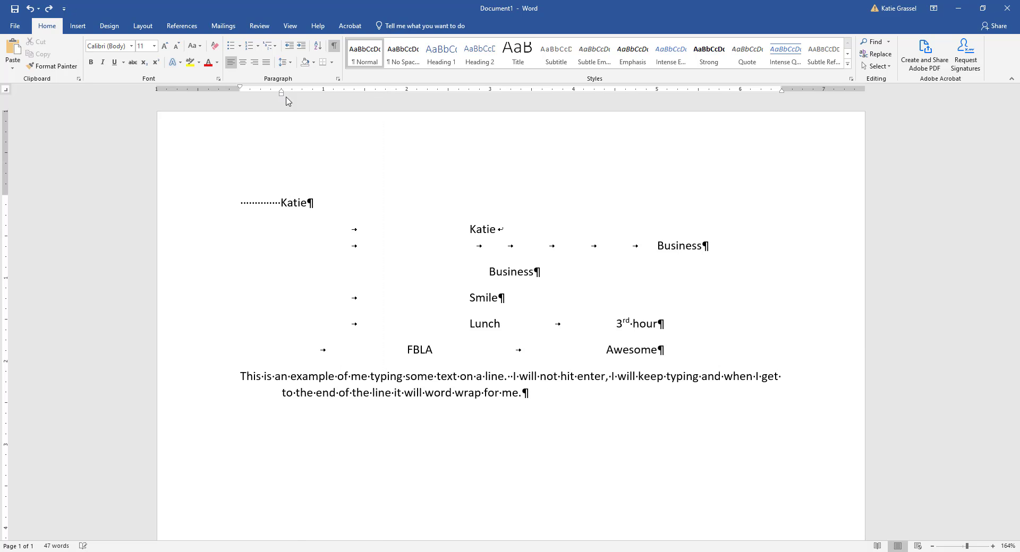
pyautogui.write('If I ')
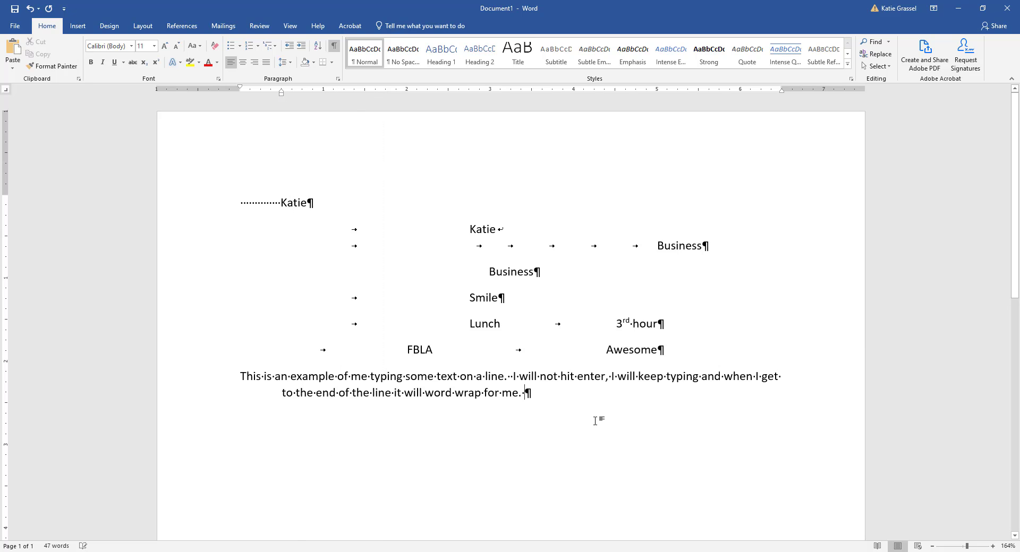
pyautogui.write('keep typ')
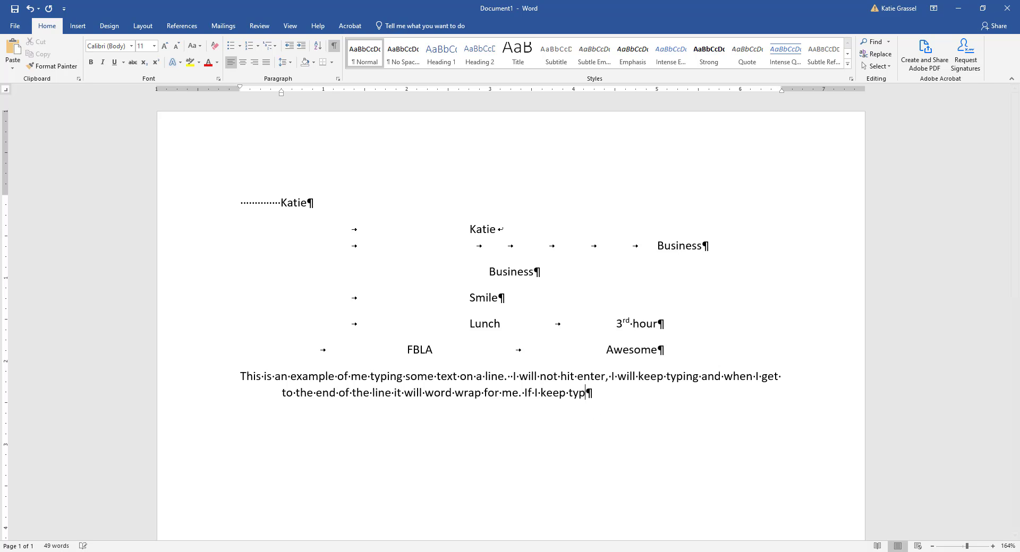
pyautogui.write('ing my text i')
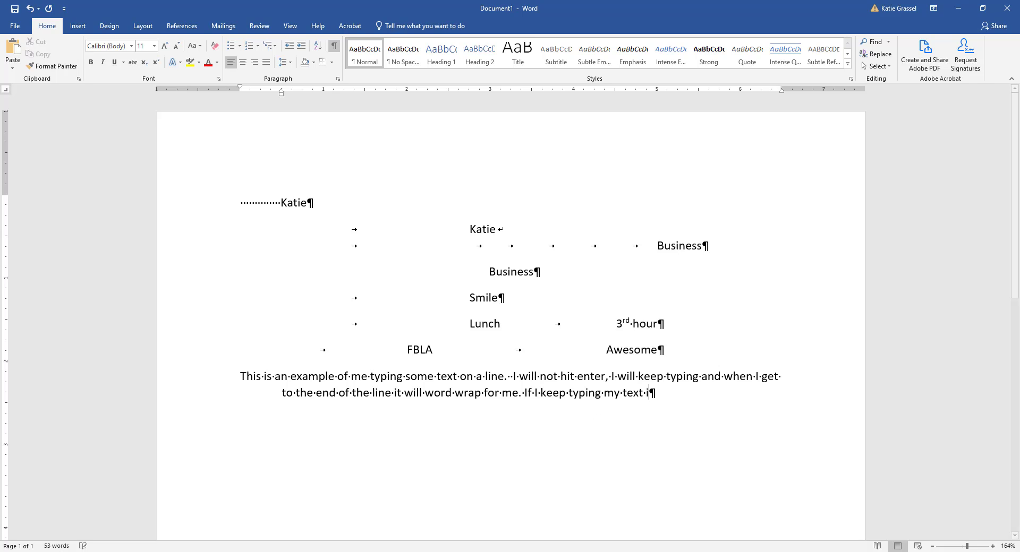
pyautogui.write('t will keep ')
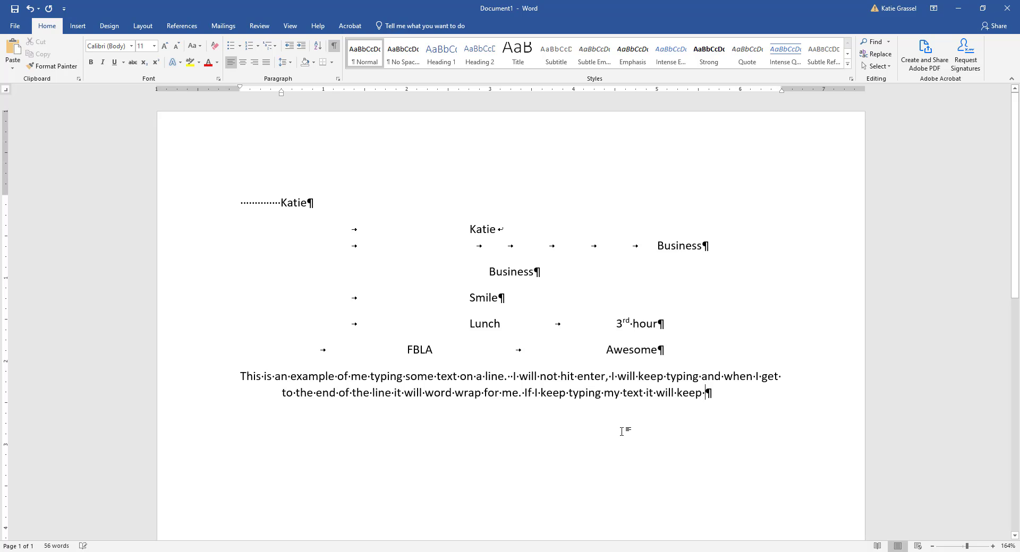
pyautogui.write('inden')
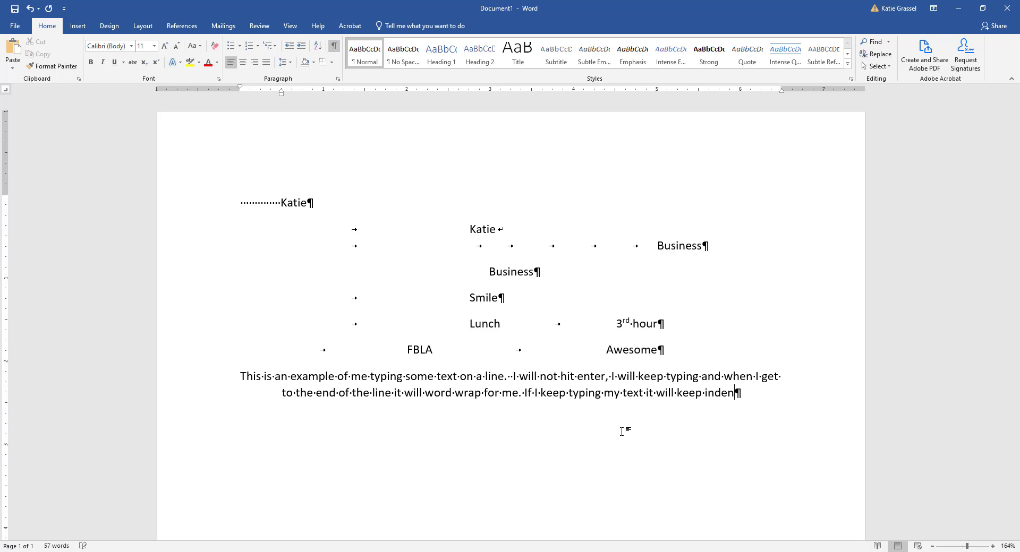
pyautogui.write('ting on the next line and th')
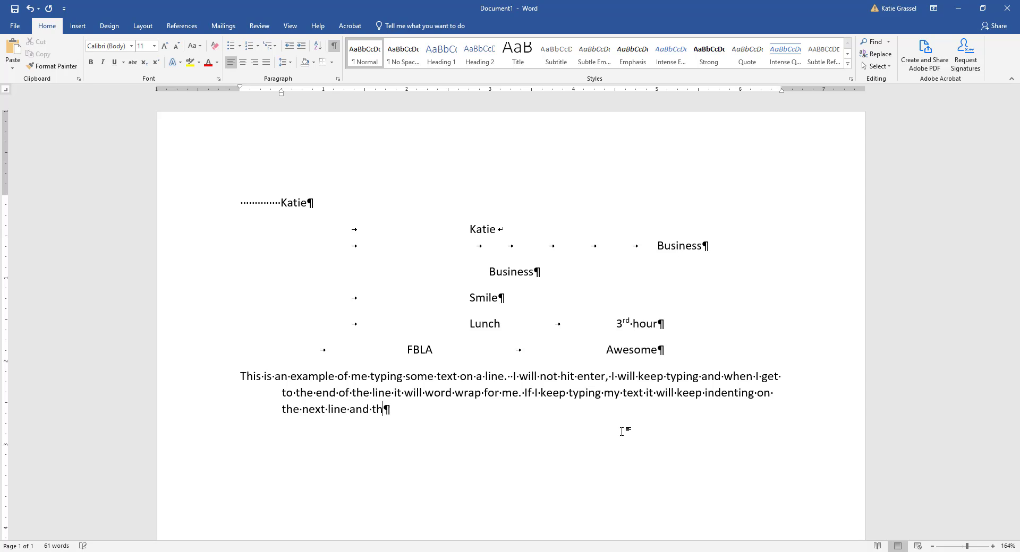
pyautogui.write('e next line.')
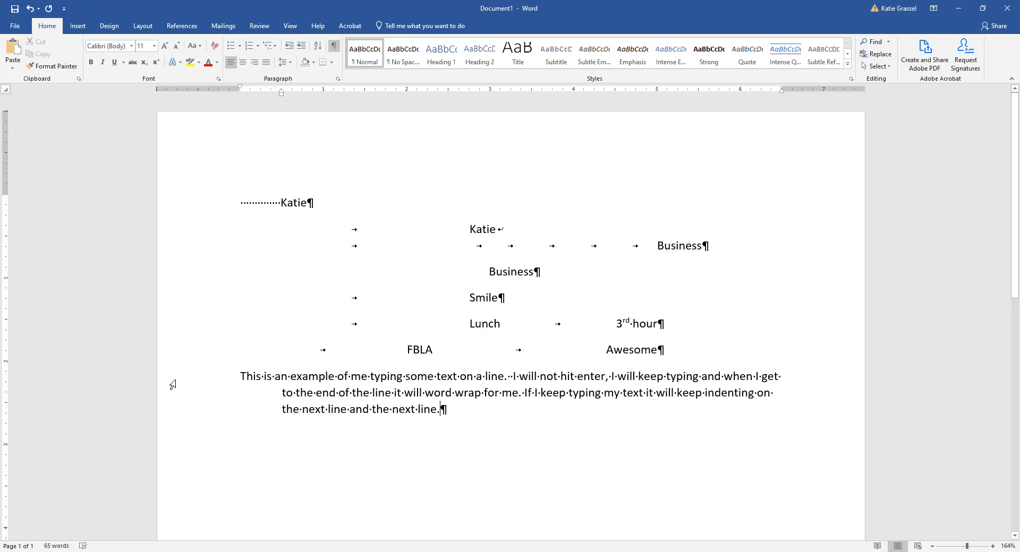
# - Try selecting the whole example paragraph, only its first line, and the entire document, clearing each selection
pyautogui.moveTo(174, 383); pyautogui.dragTo(174, 407)
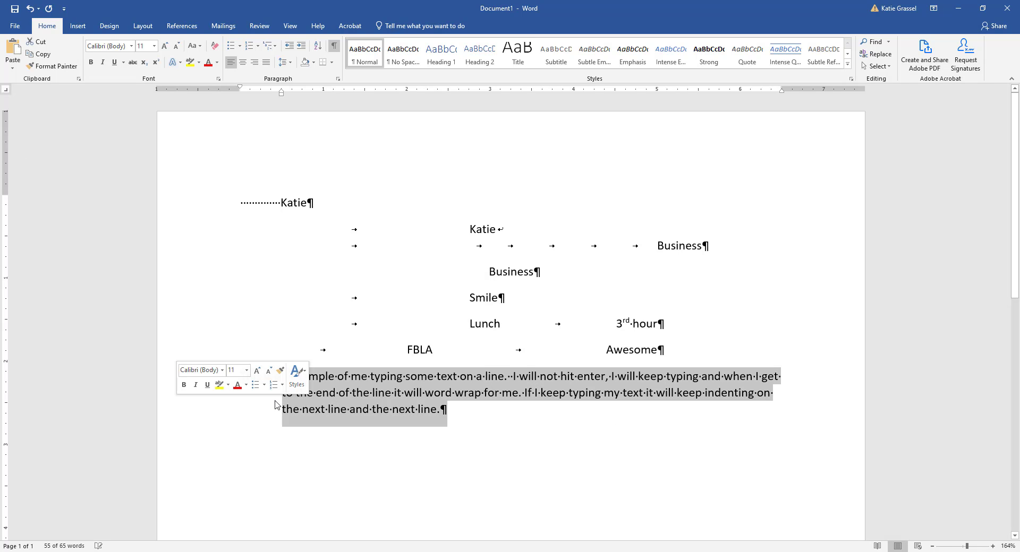
pyautogui.click(543, 465)
pyautogui.click(186, 383)
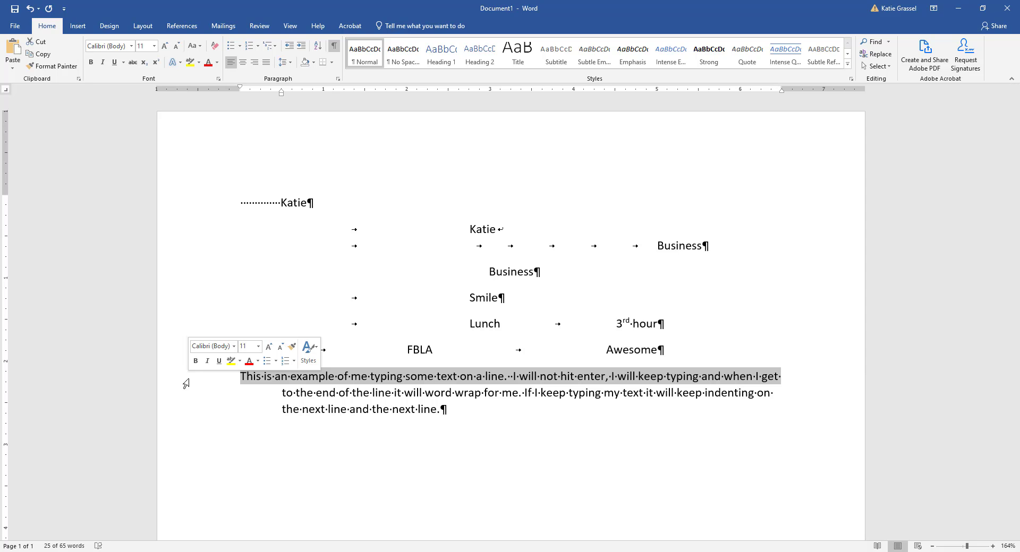
pyautogui.click(408, 404)
pyautogui.tripleClick(196, 381)
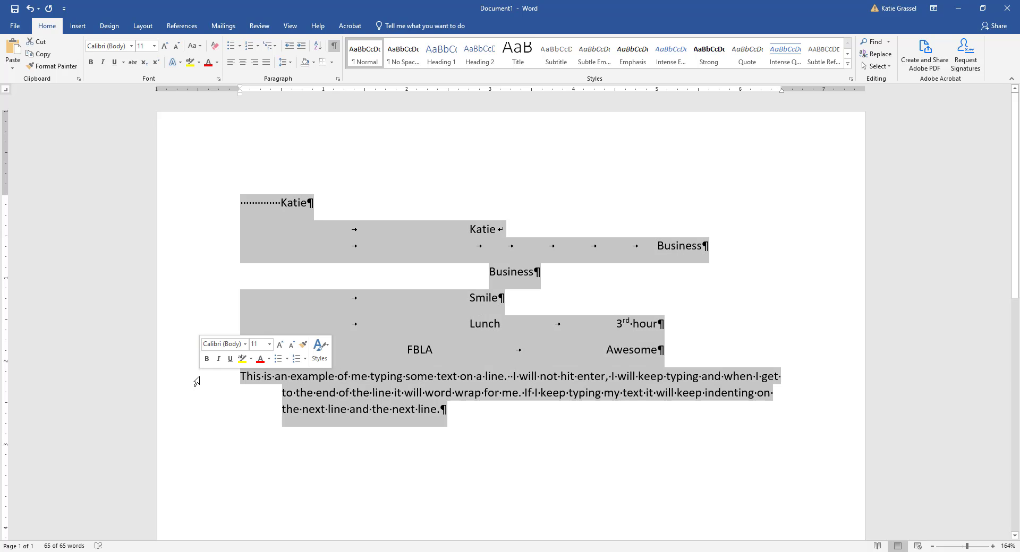
pyautogui.click(414, 393)
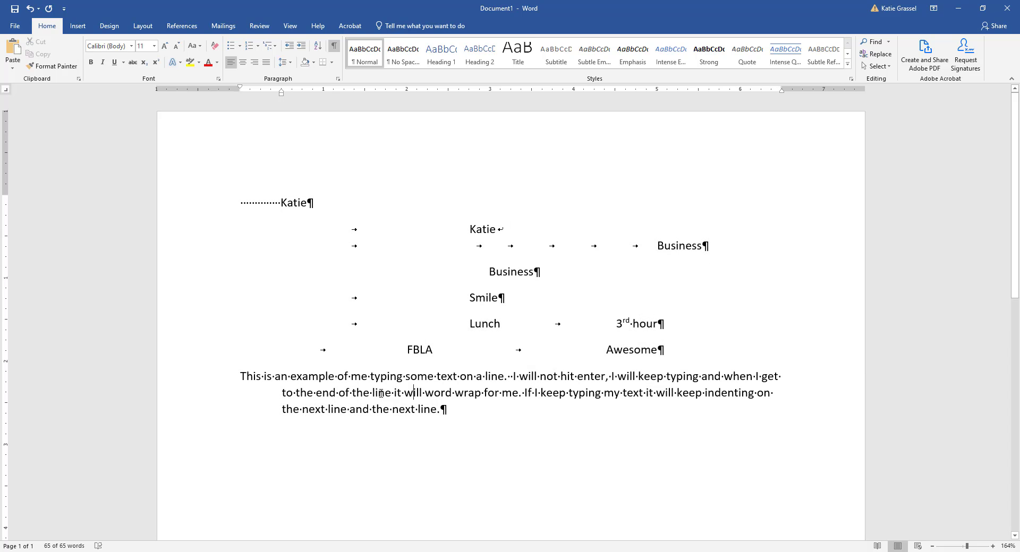
pyautogui.tripleClick(209, 386)
pyautogui.click(282, 393)
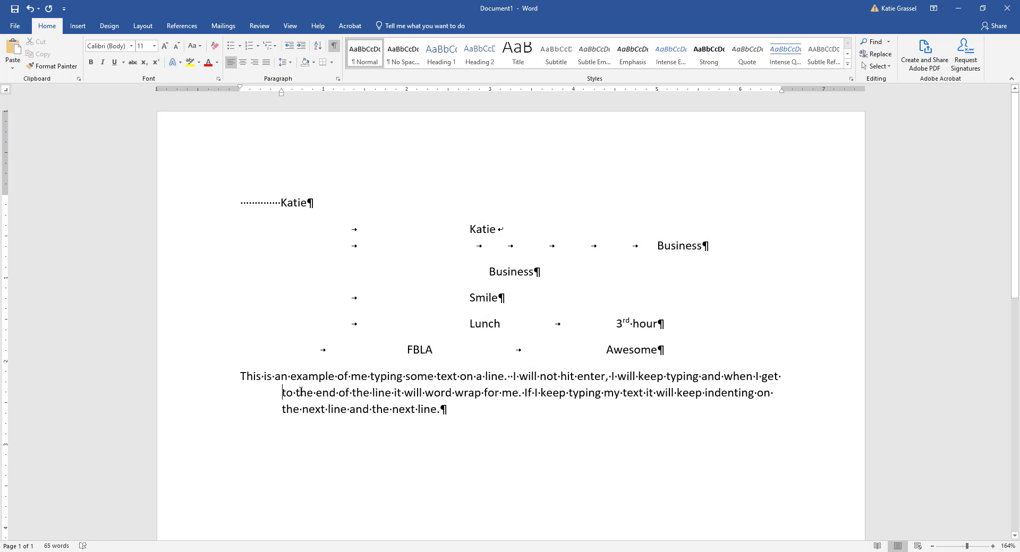
# - Set the line spacing of the whole example paragraph to 2.0 and clear the selection
pyautogui.doubleClick(207, 388)
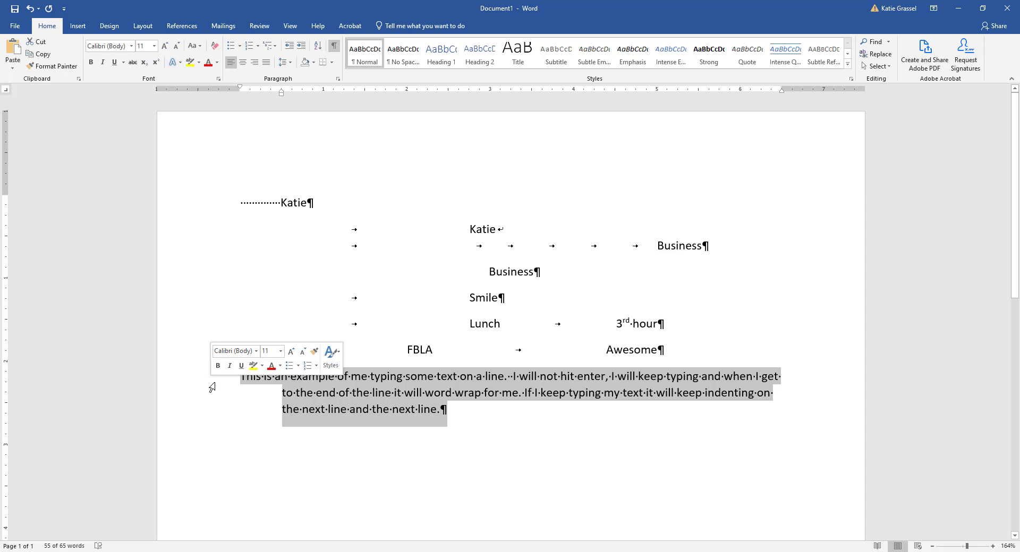
pyautogui.click(291, 63)
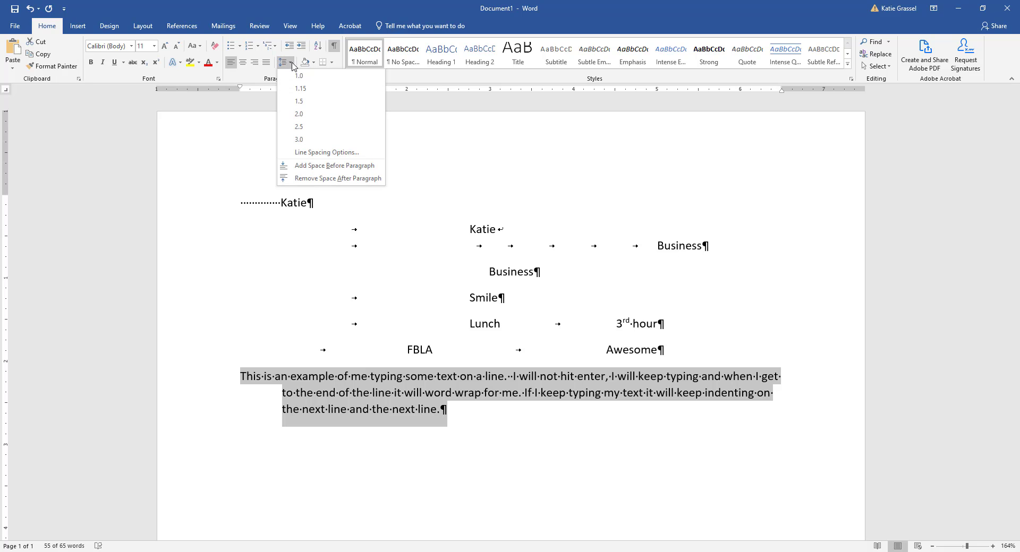
pyautogui.click(300, 115)
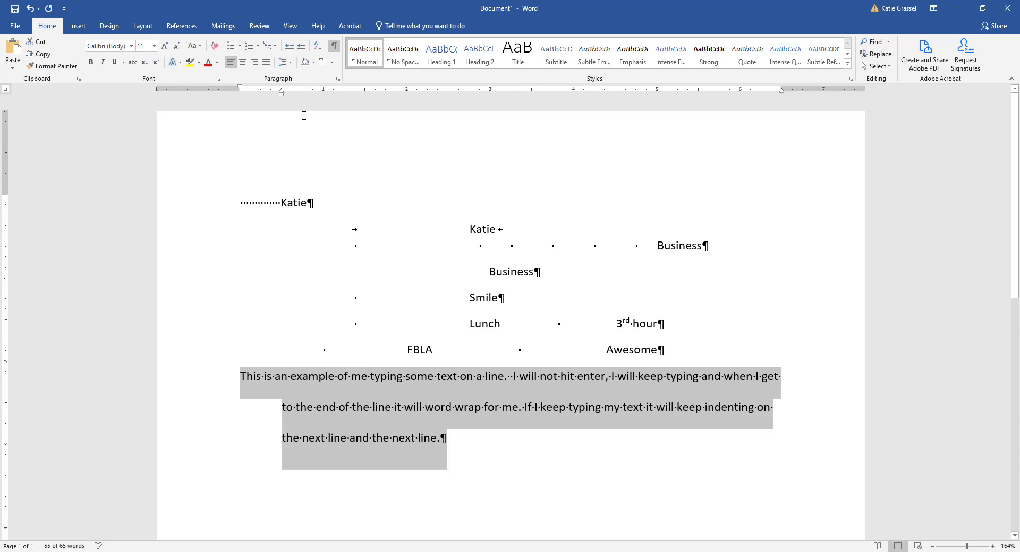
pyautogui.click(412, 324)
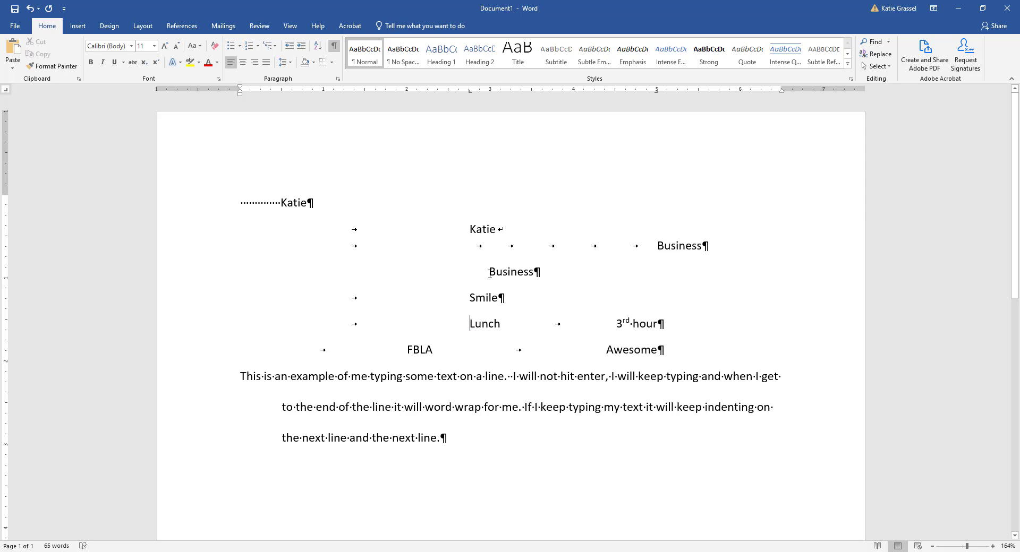
# - Underline the words "Smile" and "Lunch"
pyautogui.doubleClick(485, 299)
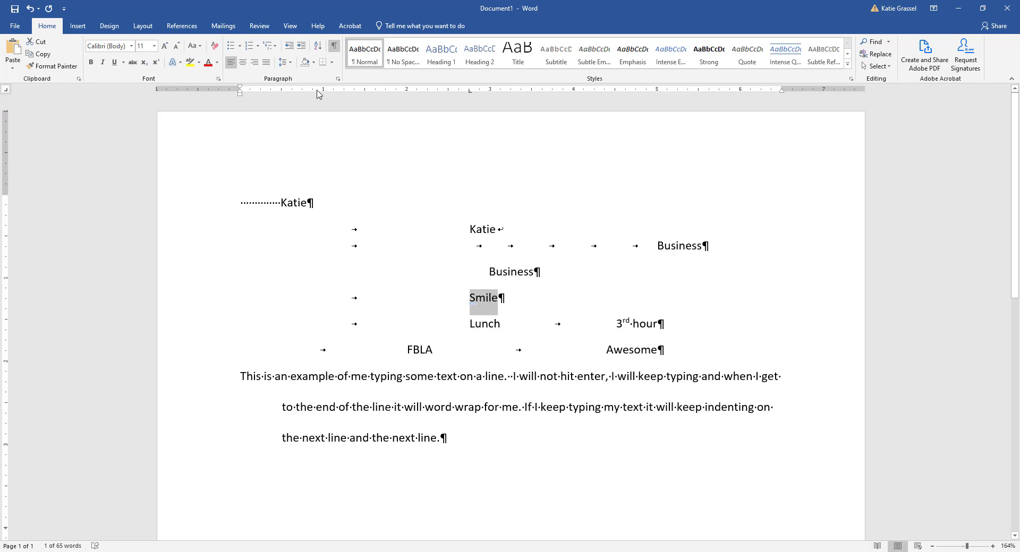
pyautogui.click(114, 62)
pyautogui.doubleClick(487, 323)
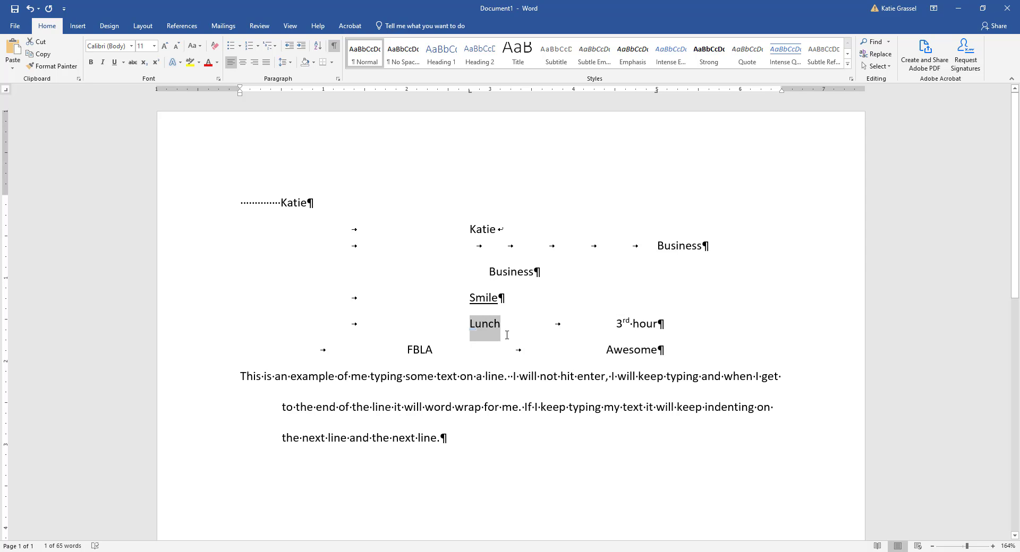
pyautogui.hotkey('ctrl', 'u')
# - Apply the text effect with black fill, white outline and blue Accent color 5 hard shadow to "the" in "the end of the line"
pyautogui.doubleClick(355, 410)
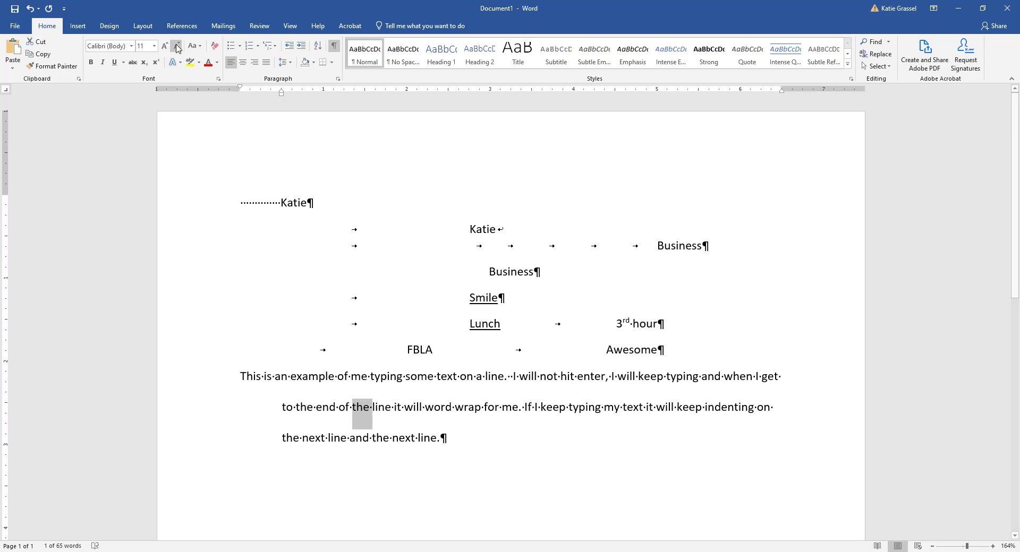
pyautogui.click(181, 63)
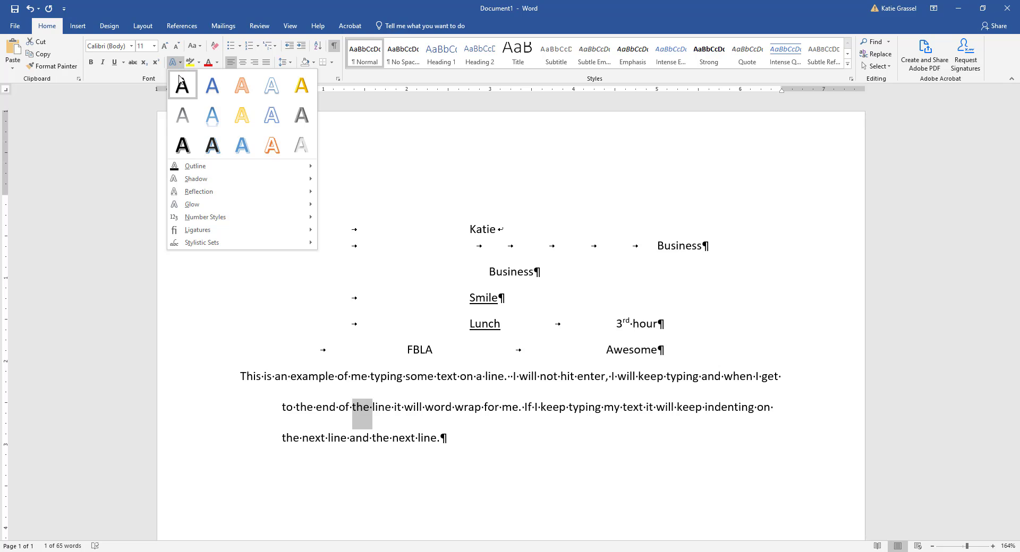
pyautogui.click(215, 153)
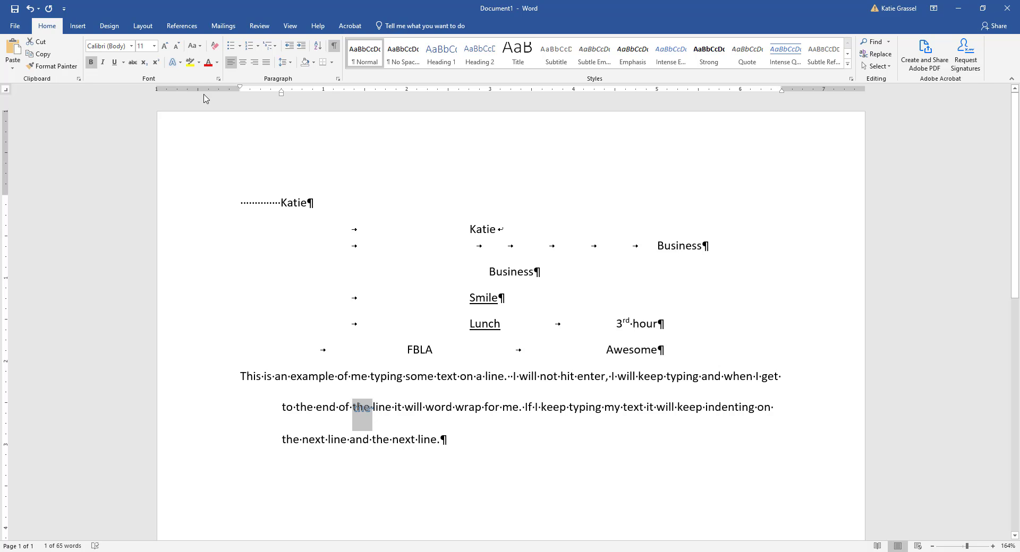
# - Change the text outline of the styled word "the" to the darkest green theme color and deselect it
pyautogui.click(174, 63)
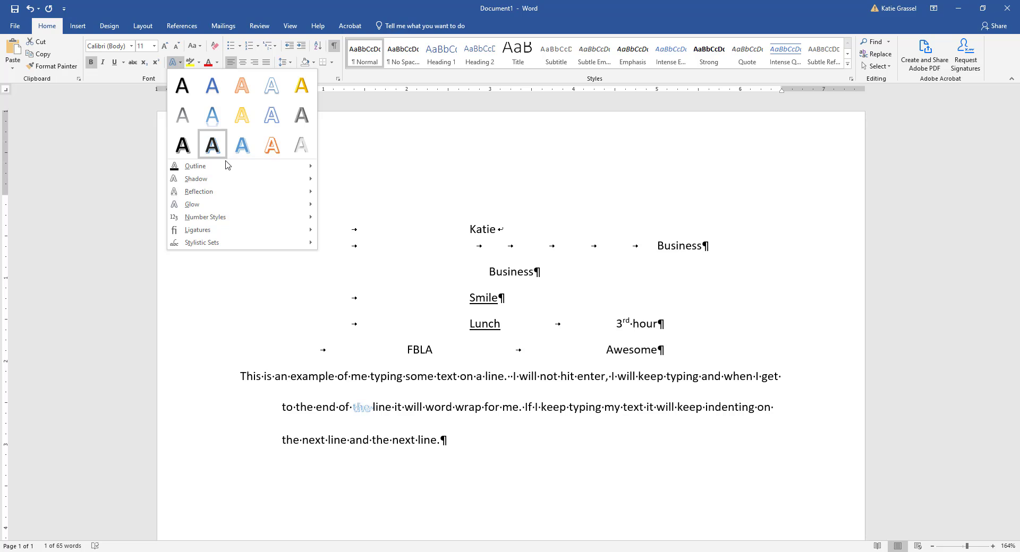
pyautogui.moveTo(227, 170)
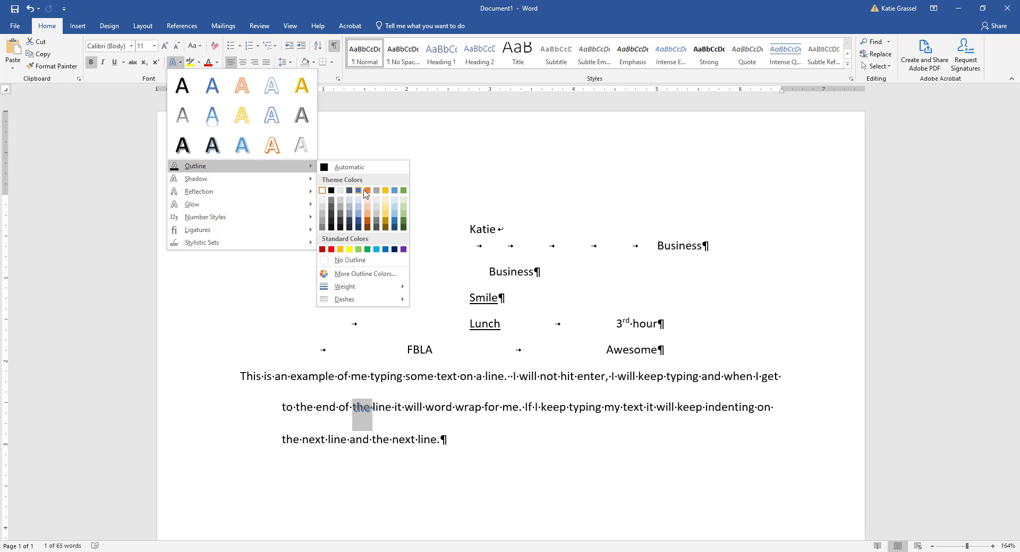
pyautogui.click(403, 227)
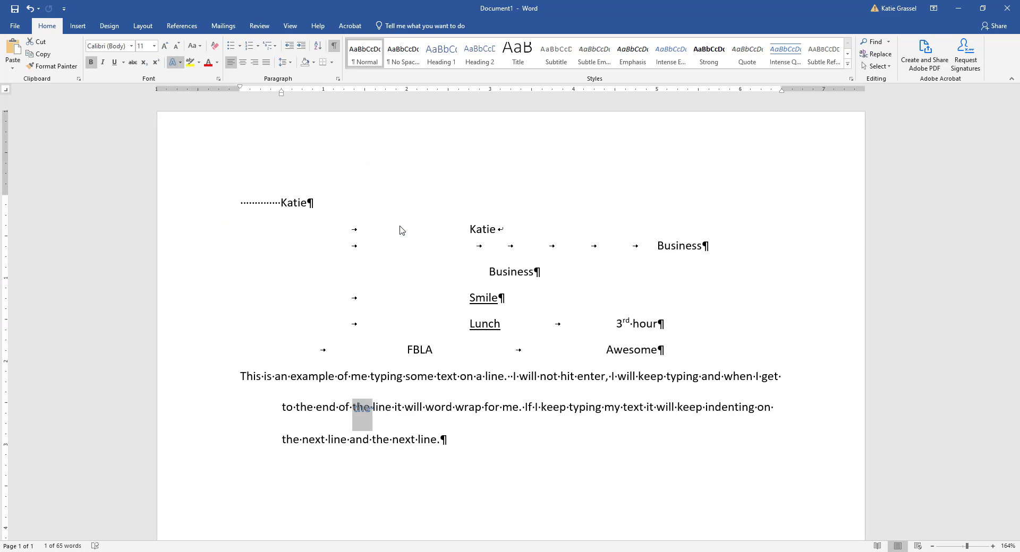
pyautogui.click(362, 423)
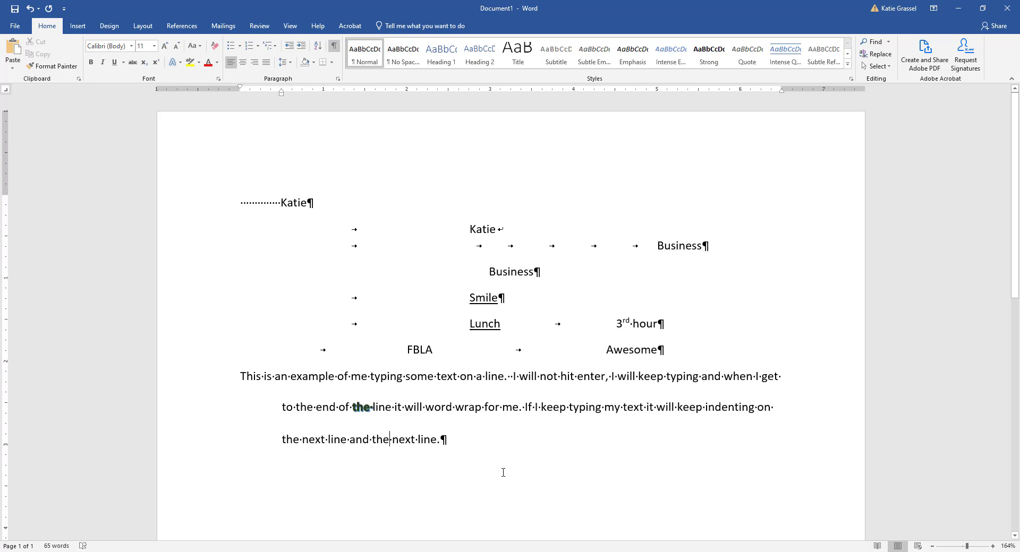
pyautogui.click(516, 487)
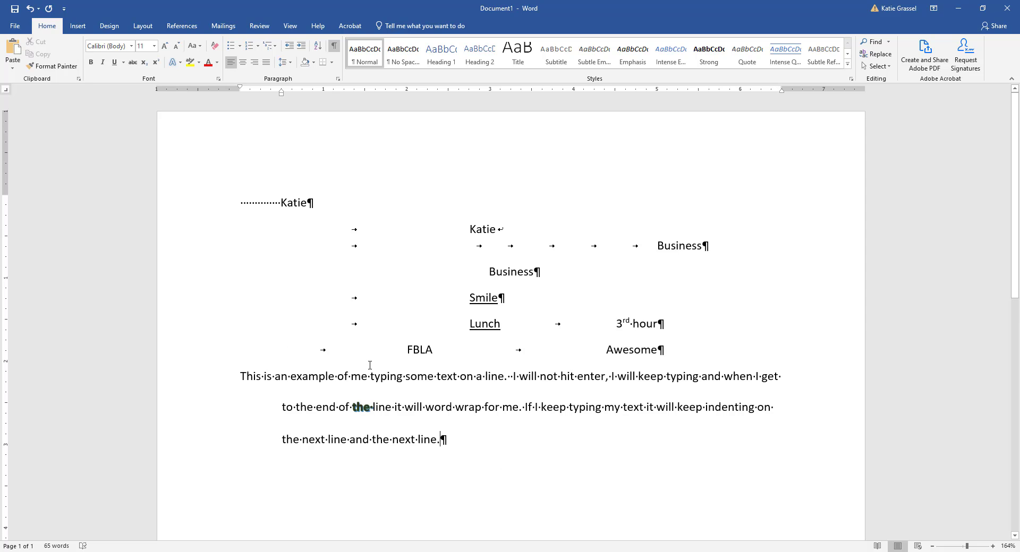